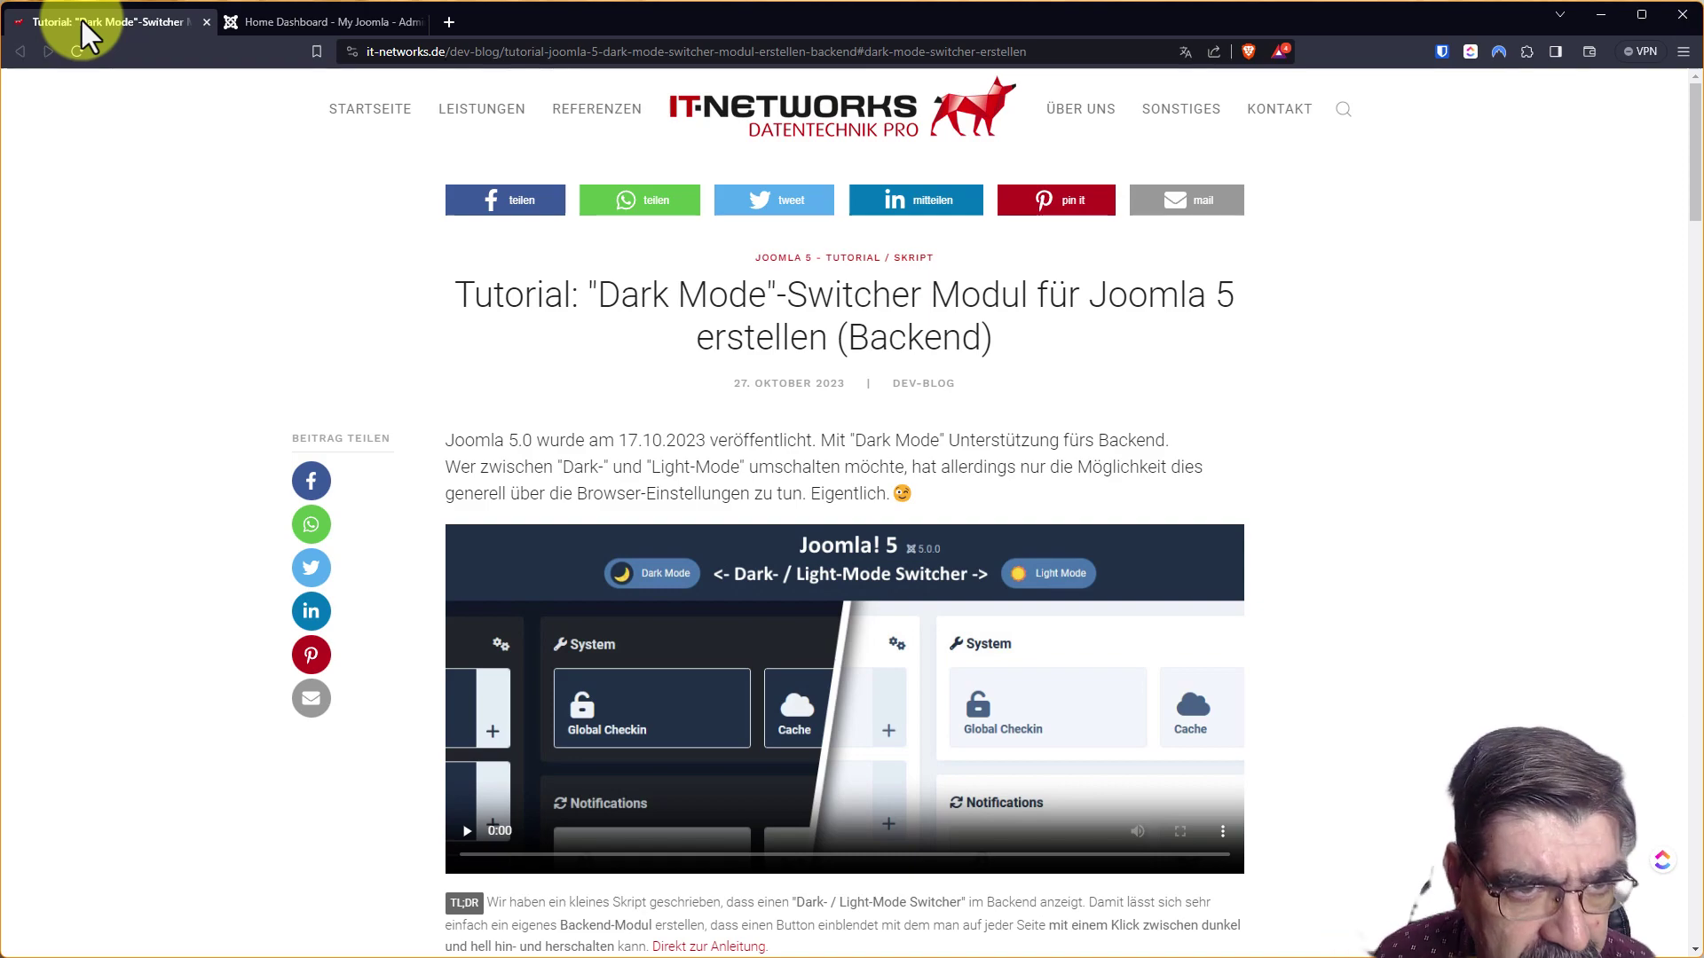
Step: Read through the IT-Networks Dark Mode tutorial, then switch to the 'Home Dashboard - My Joomla' tab
scroll(88, 344, "down", 20)
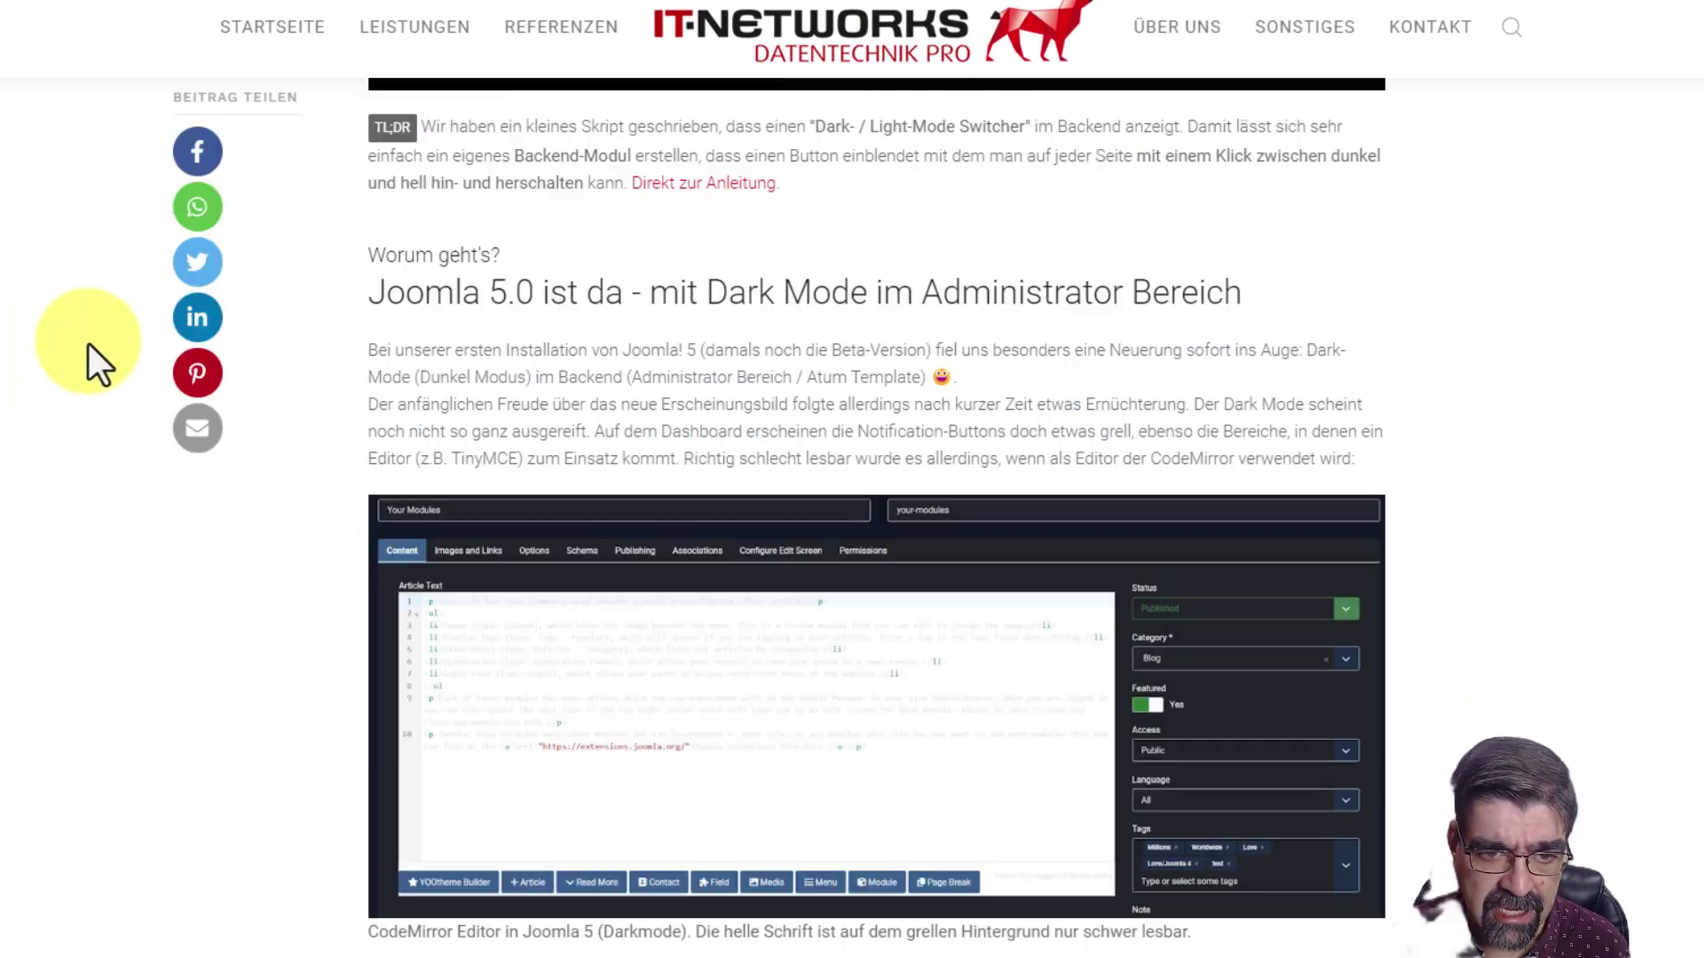
scroll(373, 586, "down", 15)
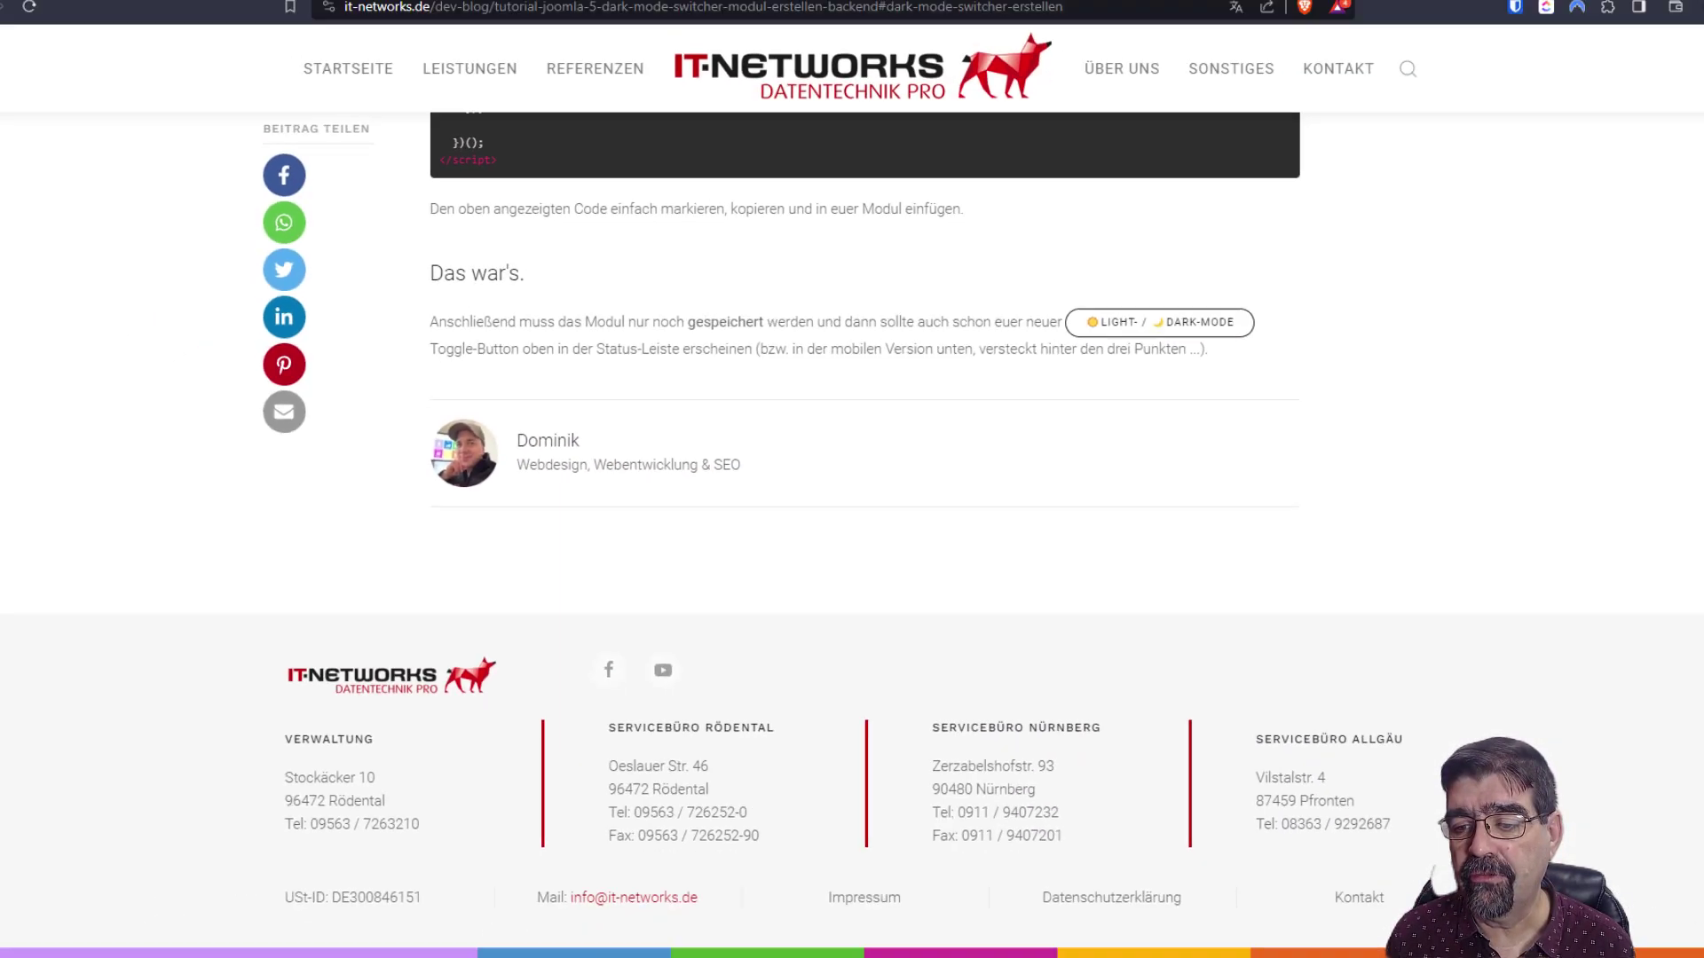
scroll(1654, 369, "up", 20)
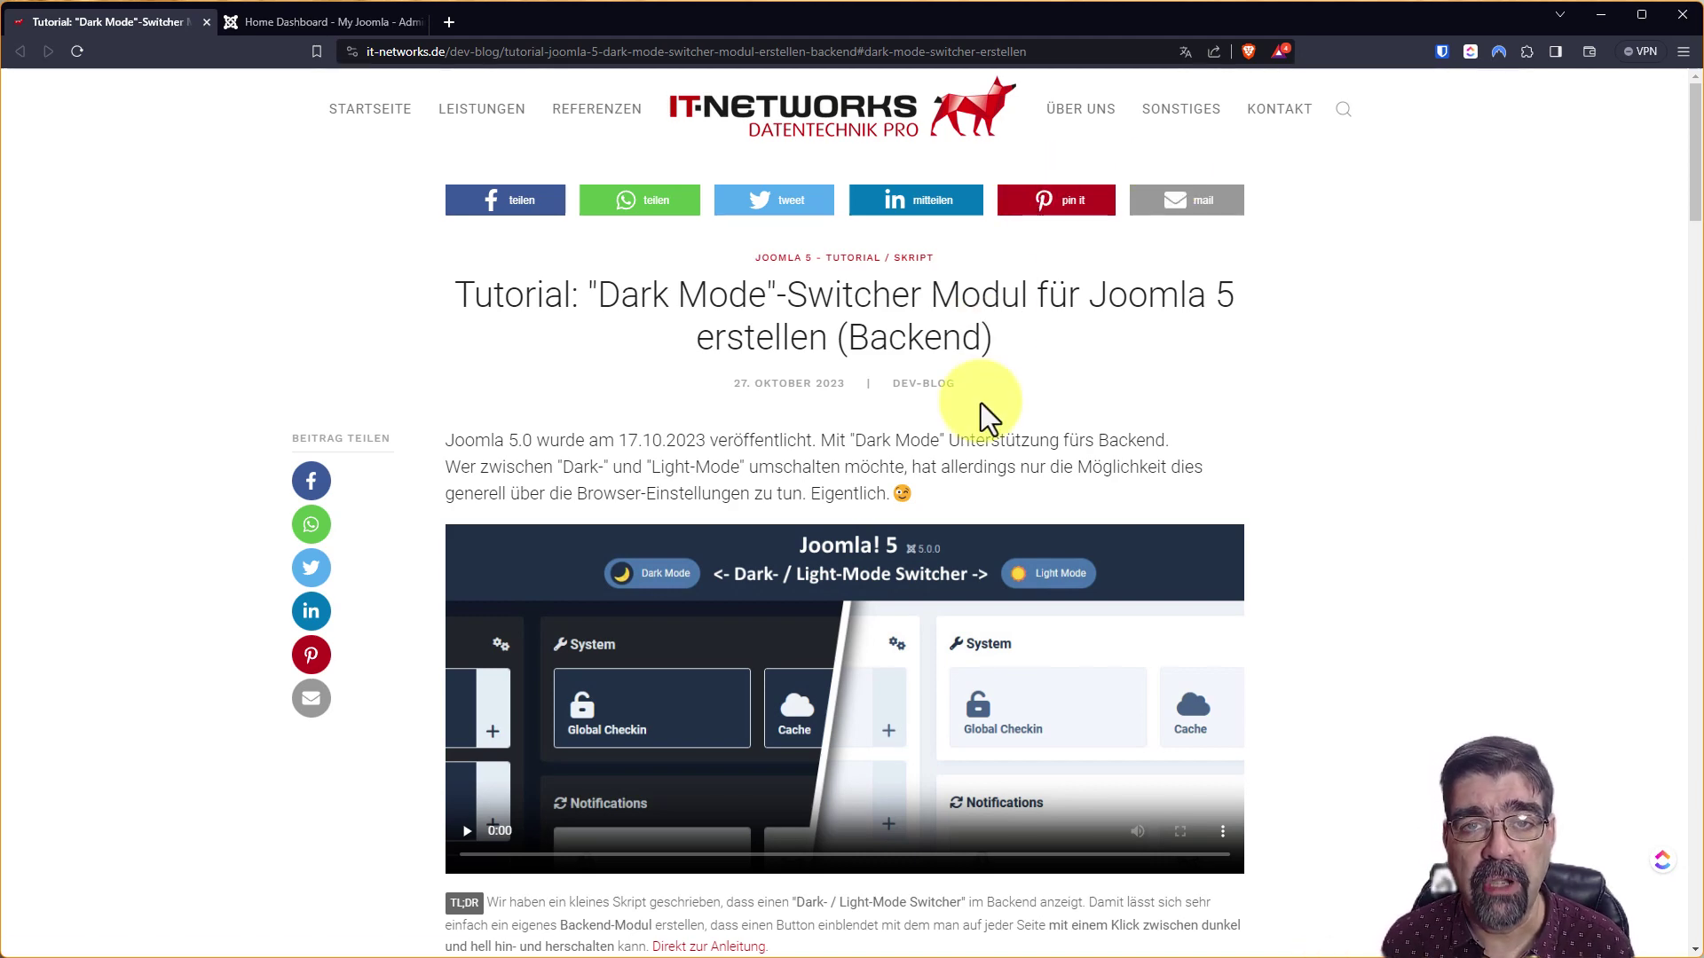
scroll(982, 402, "down", 9)
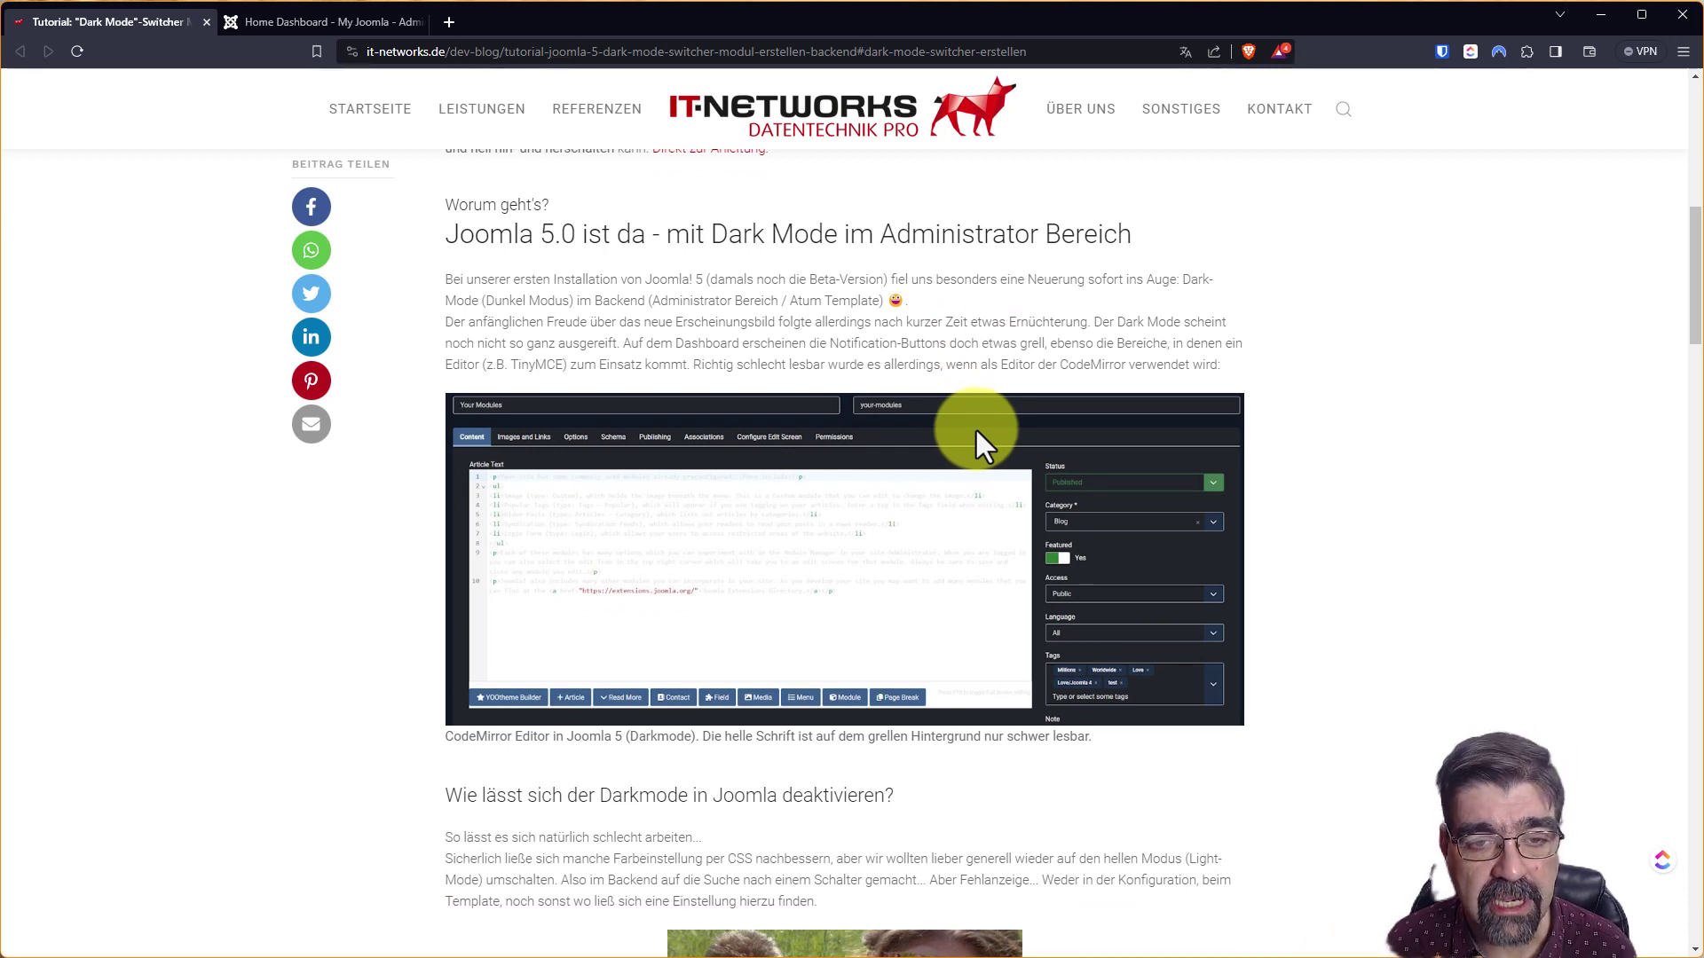
scroll(975, 428, "up", 9)
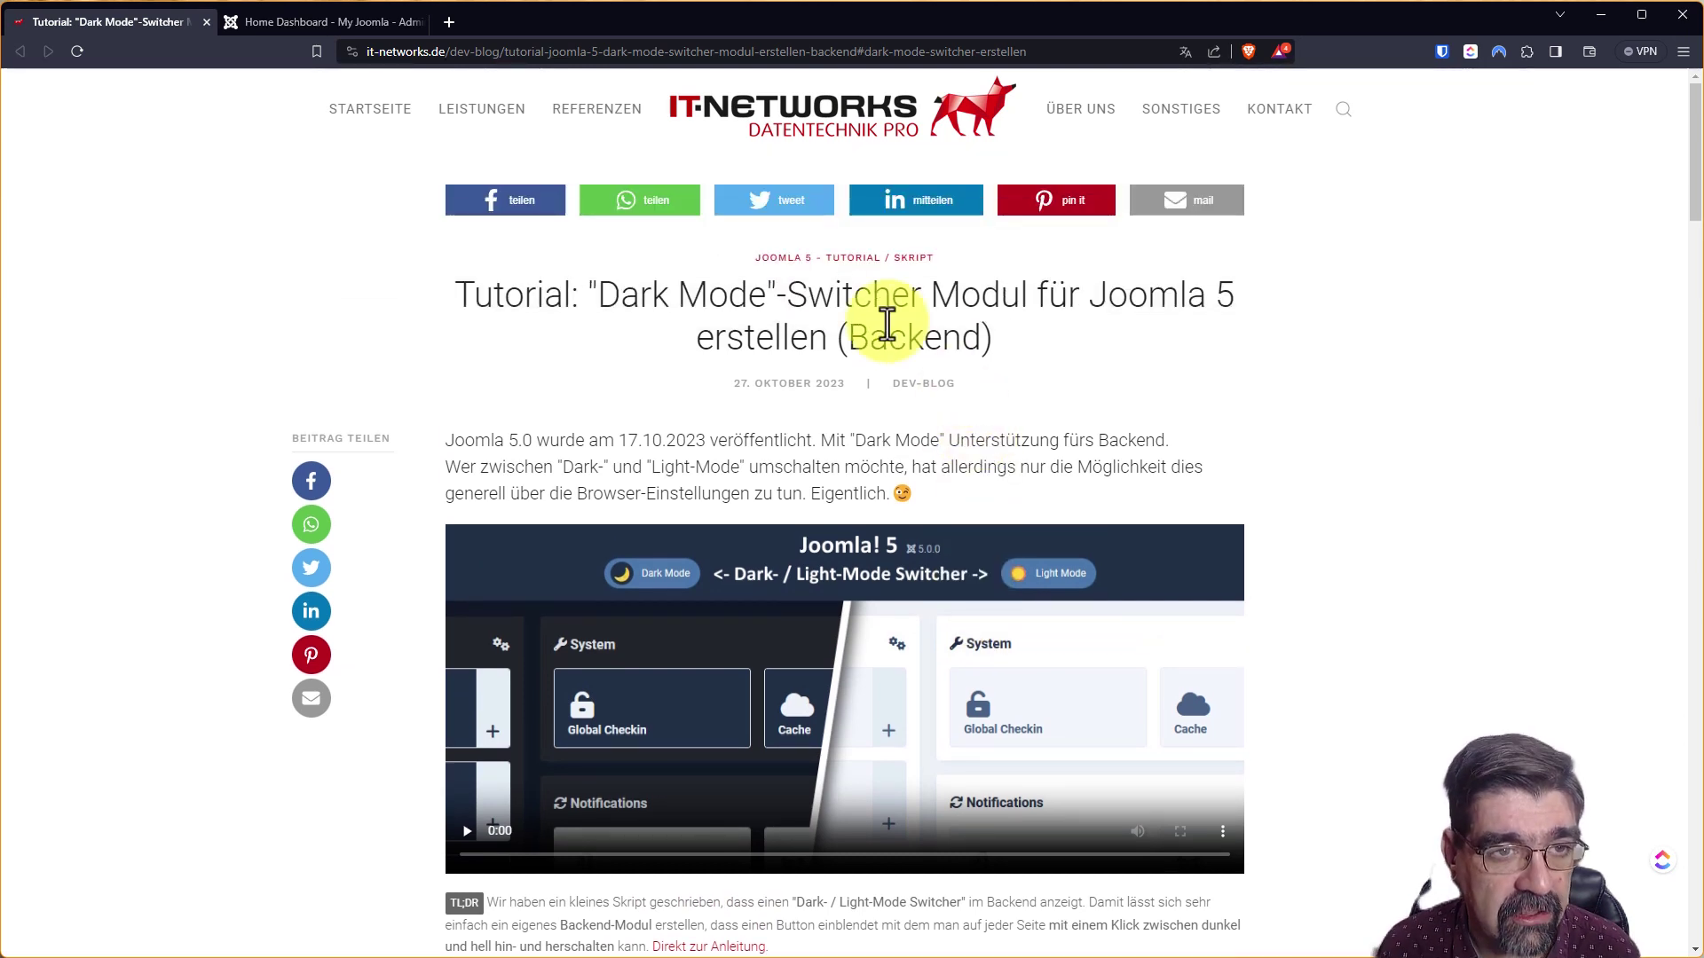
left_click(324, 25)
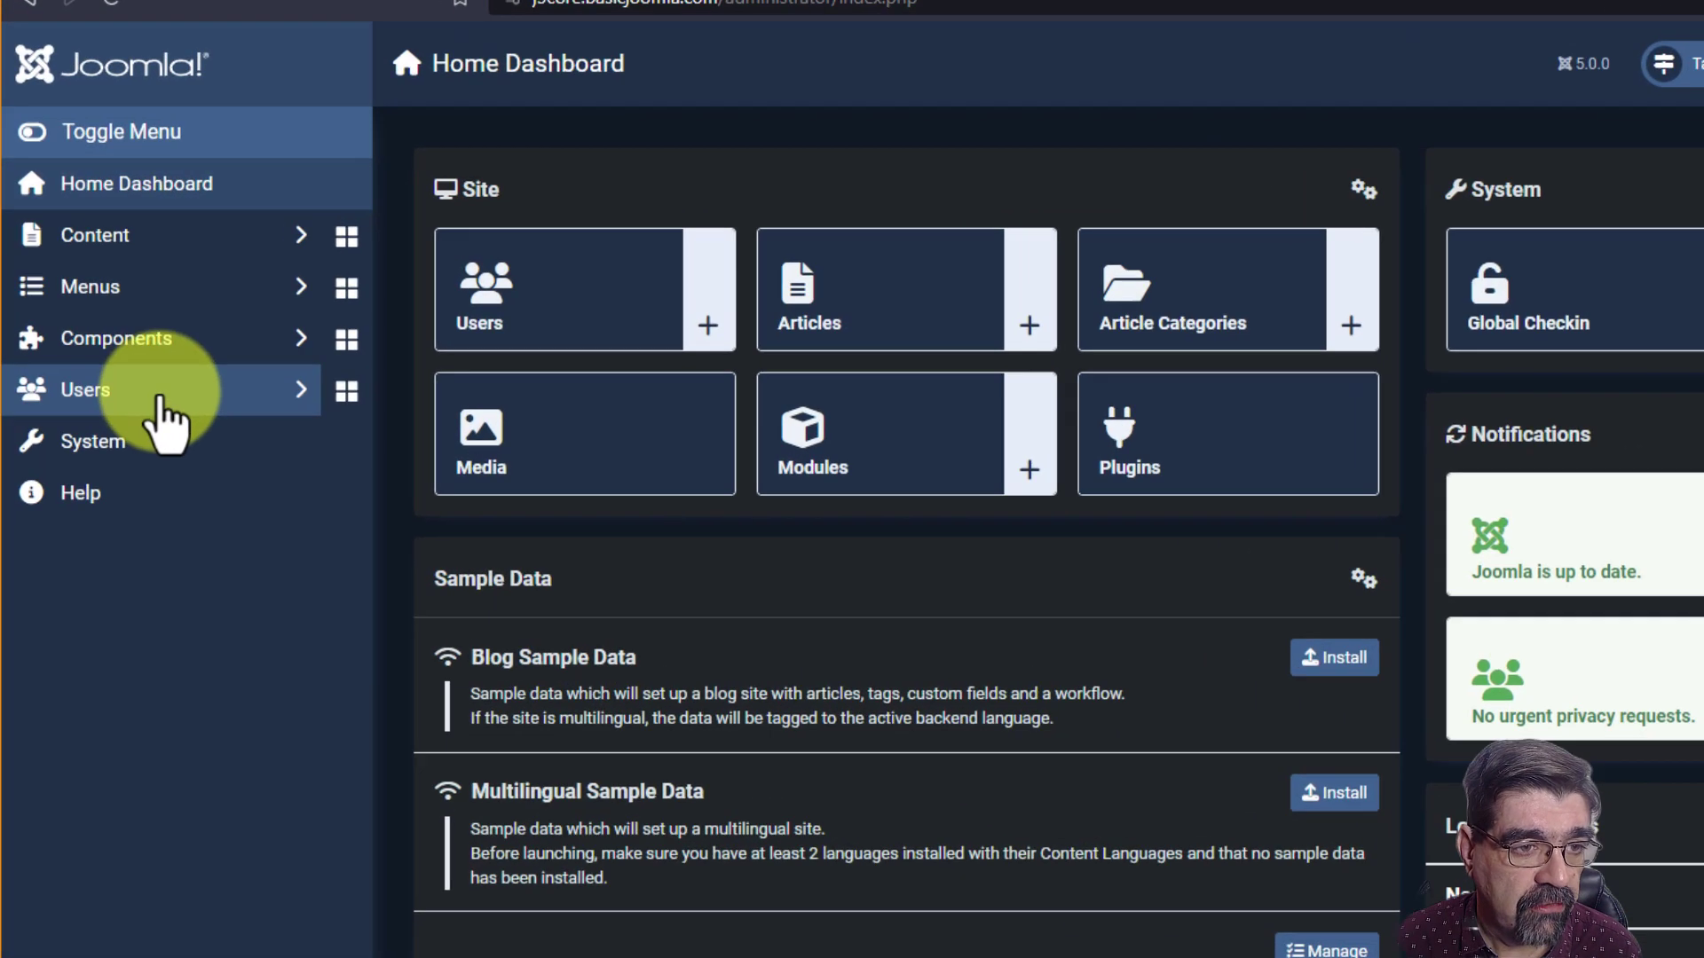
Step: Set the Administrator user's editor to 'Editor - CodeMirror' in Basic Settings and save the profile
left_click(109, 323)
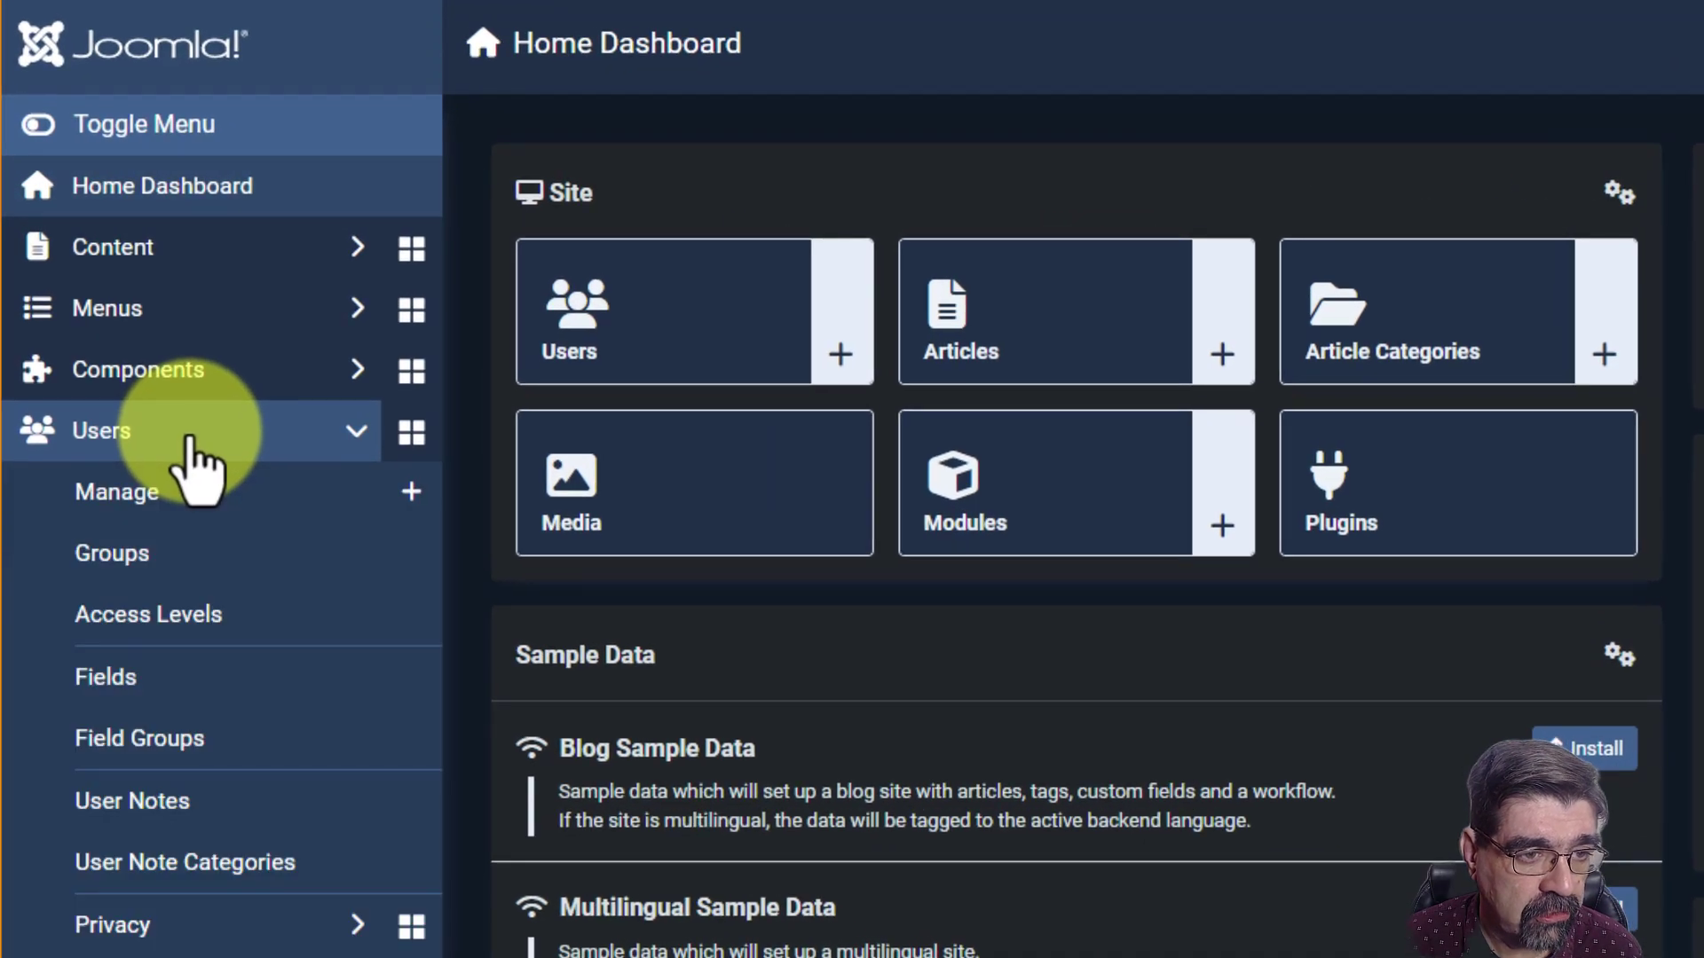
left_click(197, 493)
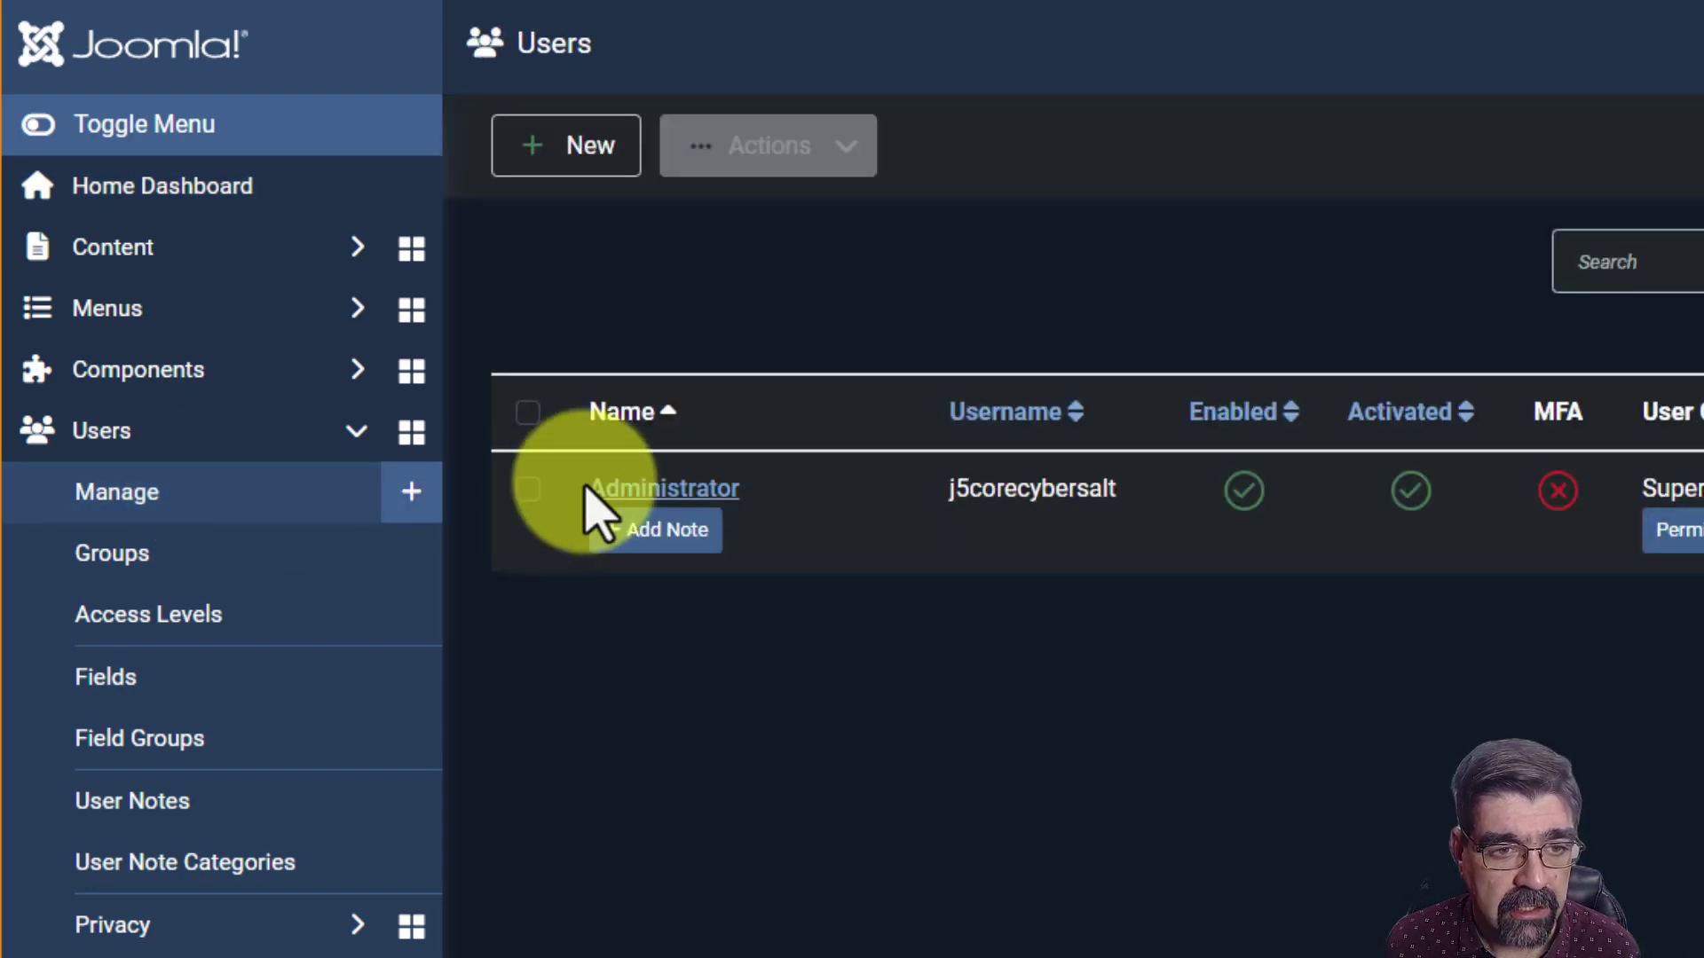
left_click(635, 499)
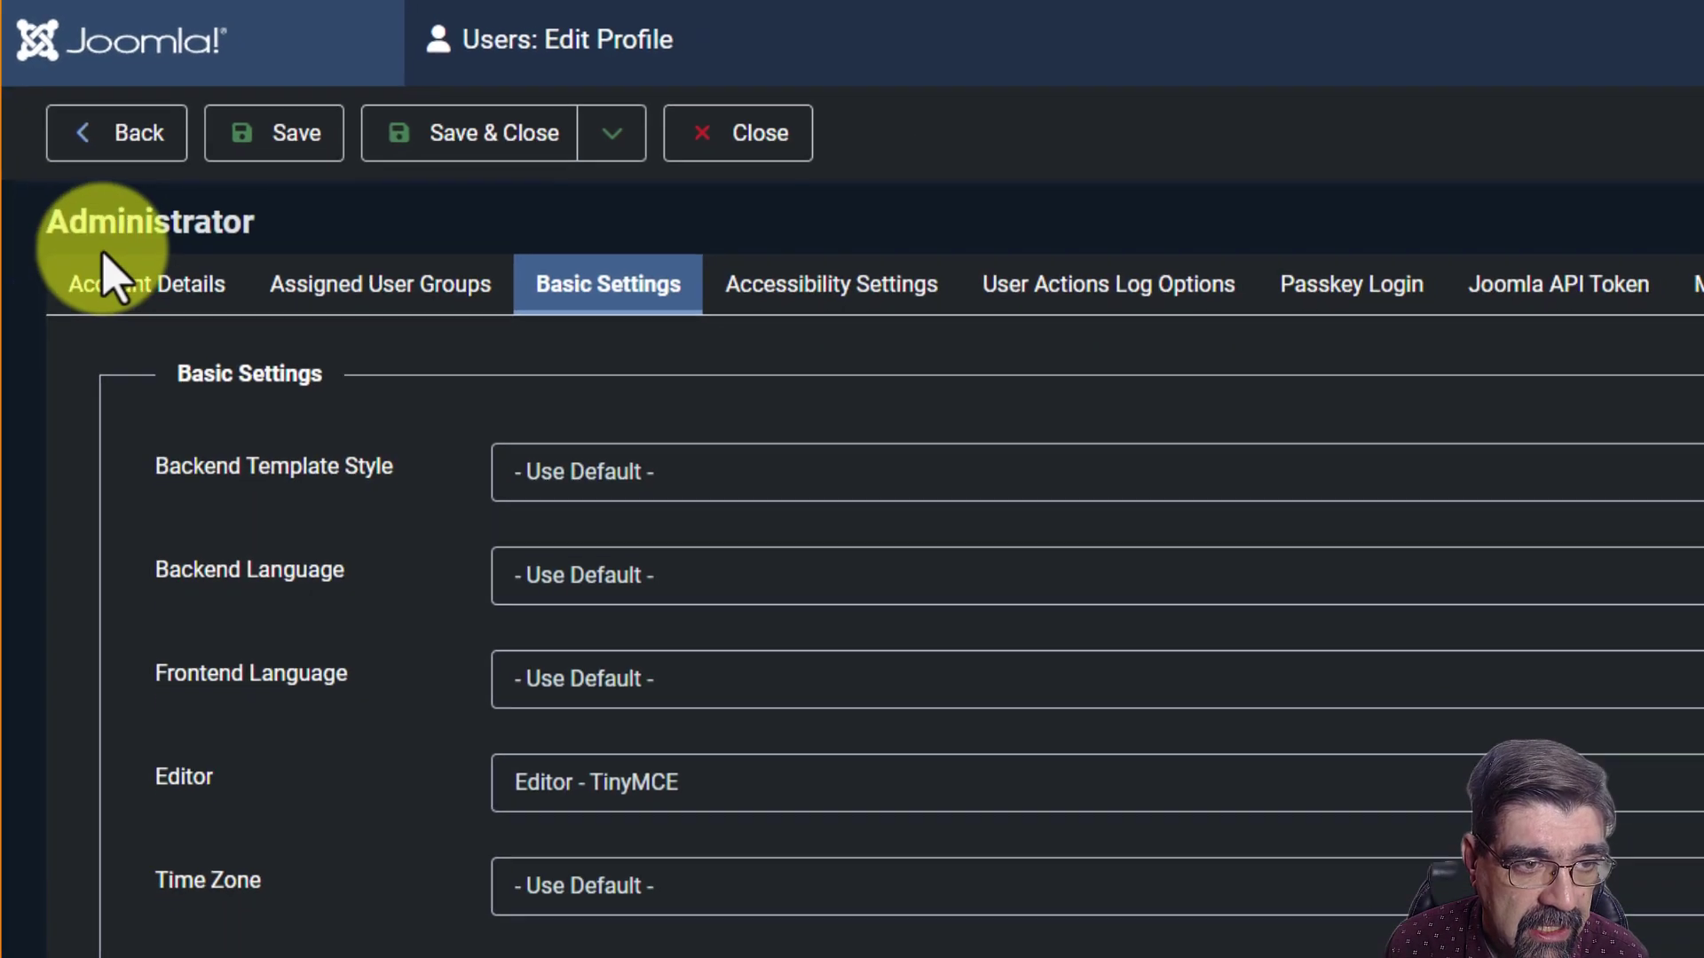
left_click(177, 294)
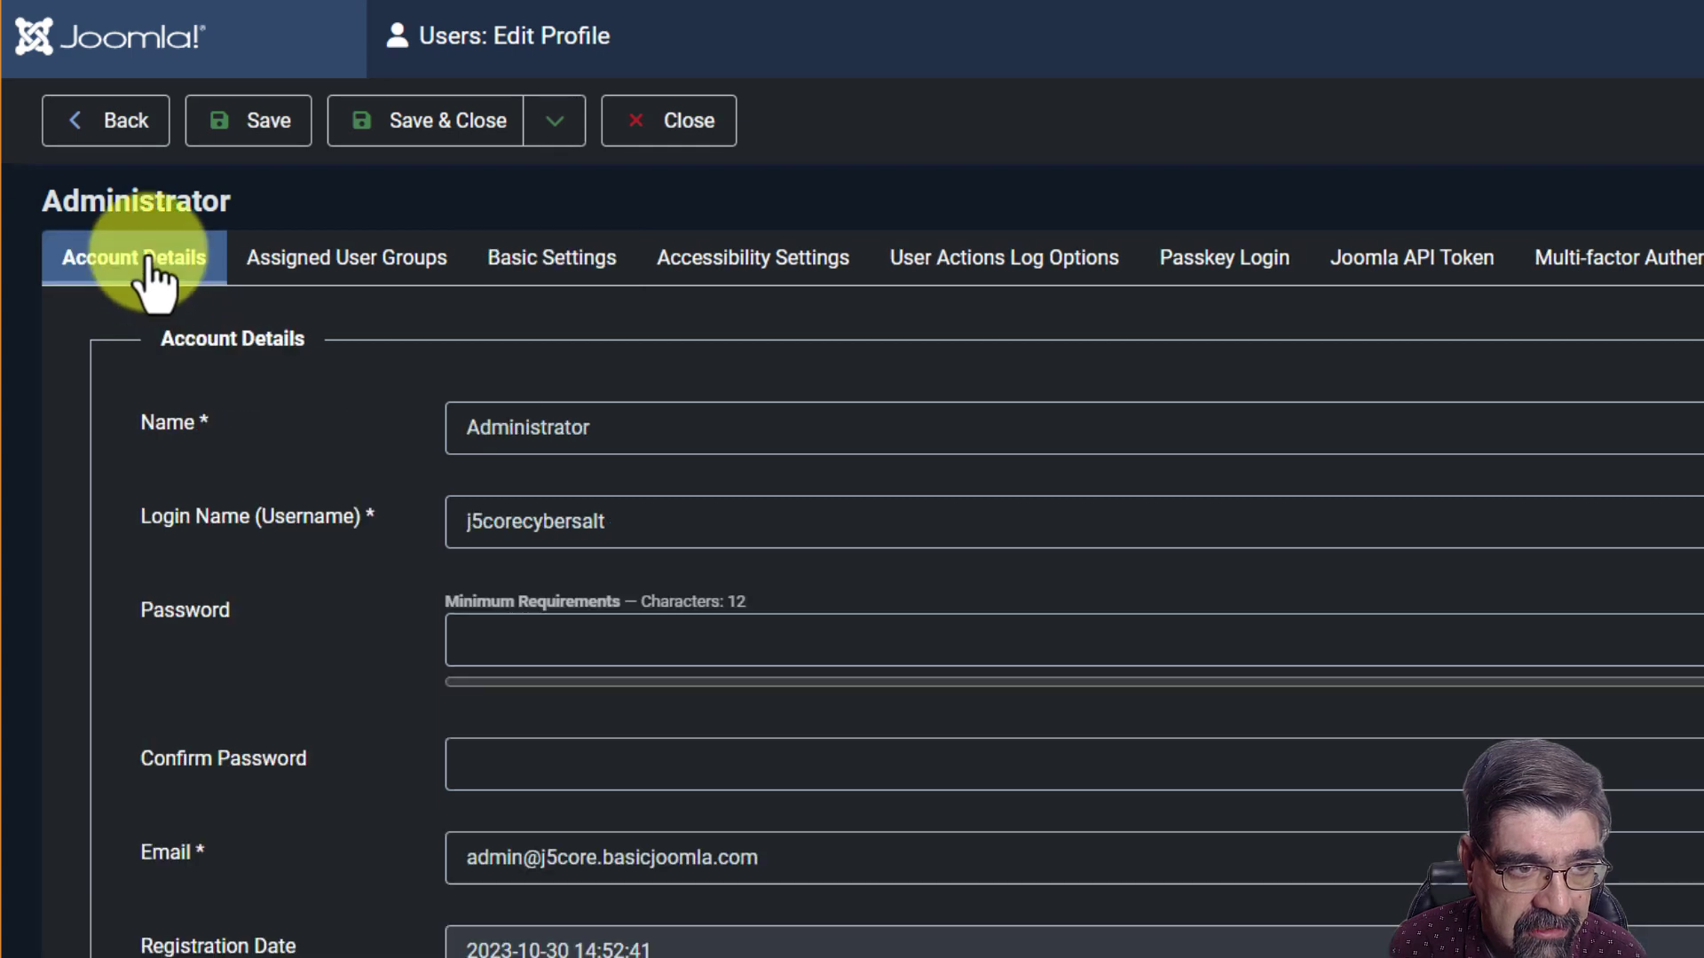
left_click(553, 270)
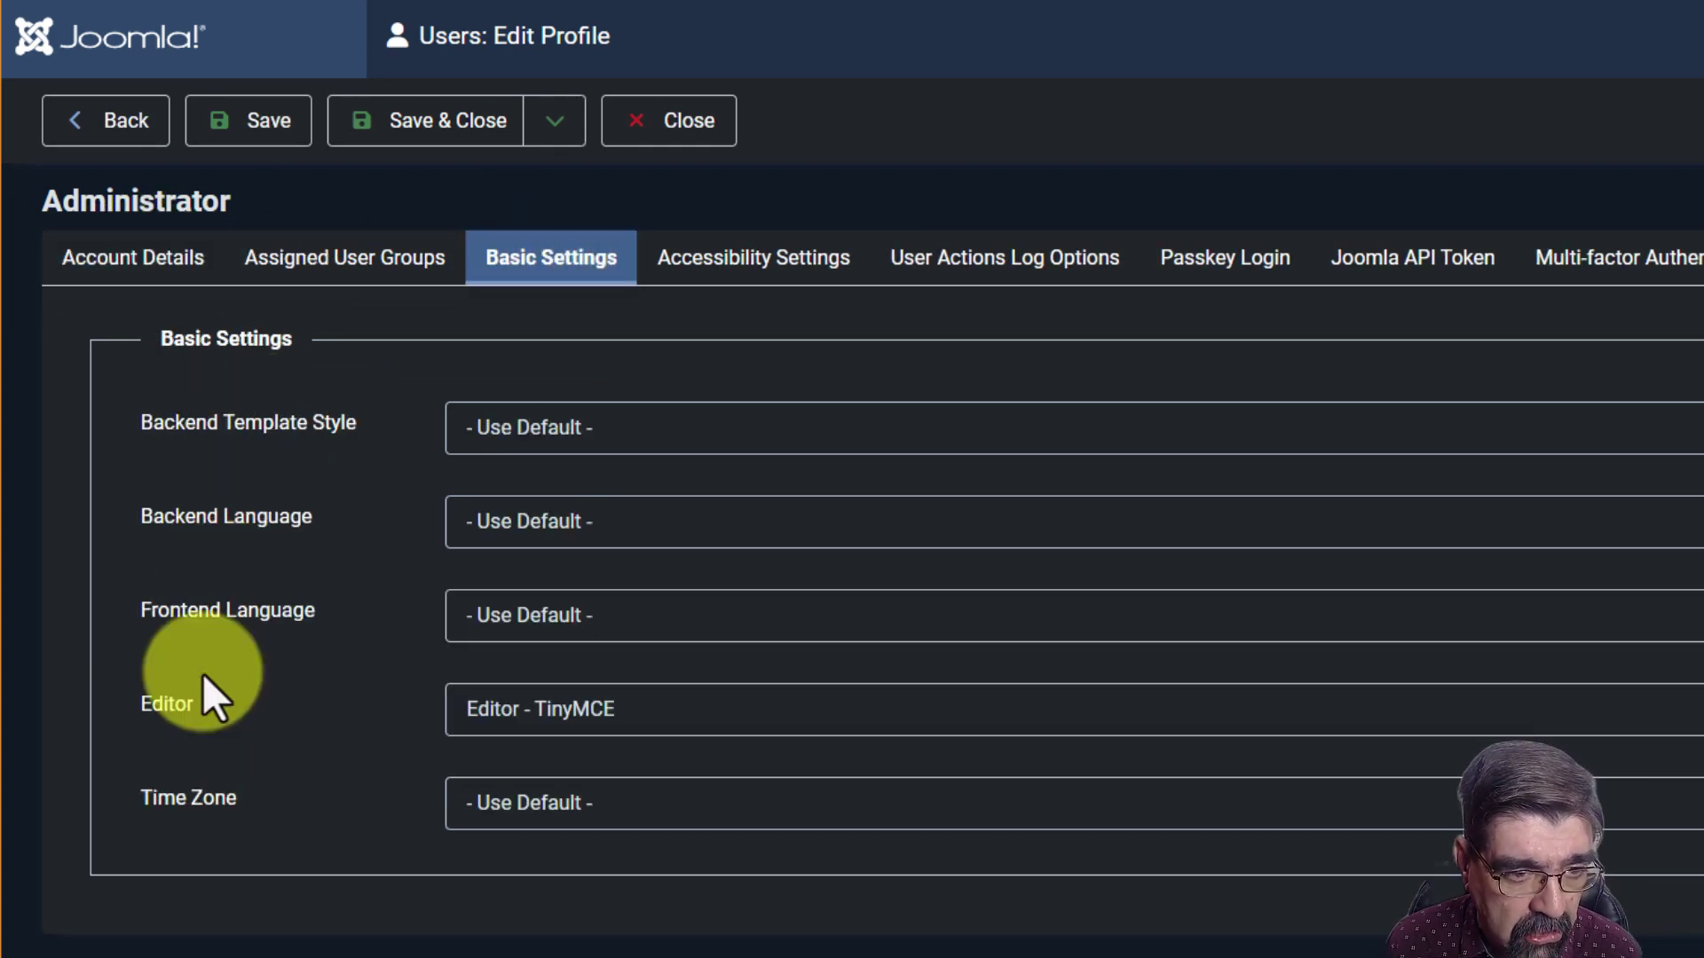
left_click(525, 717)
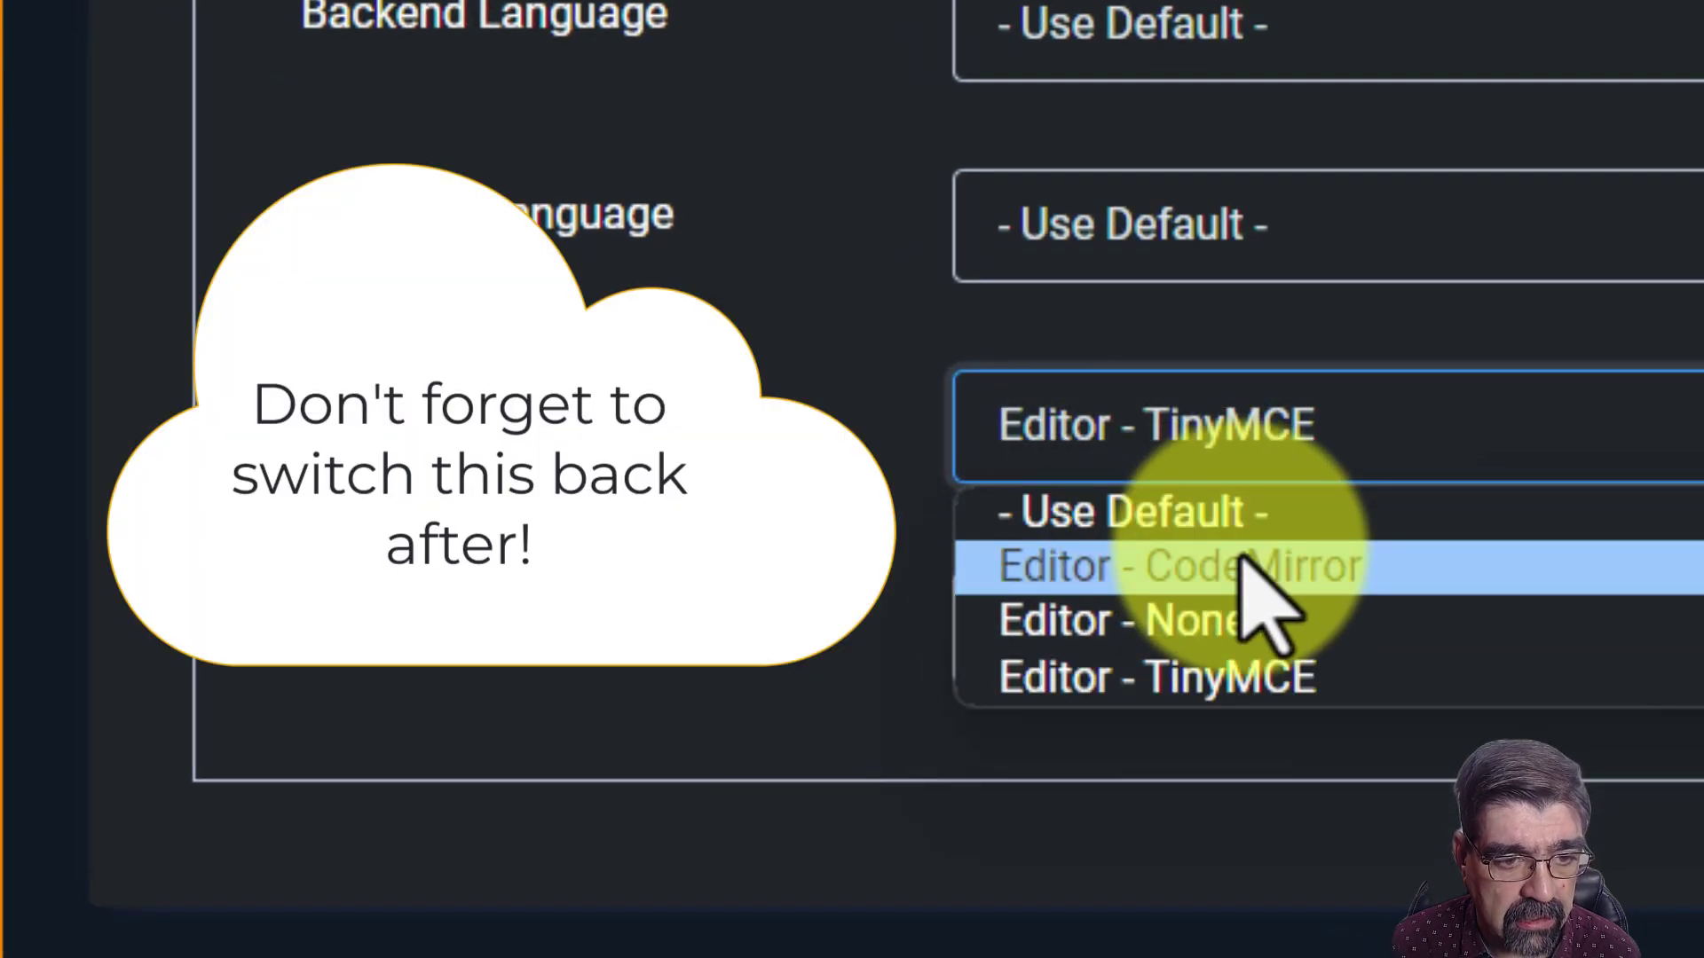
left_click(1245, 557)
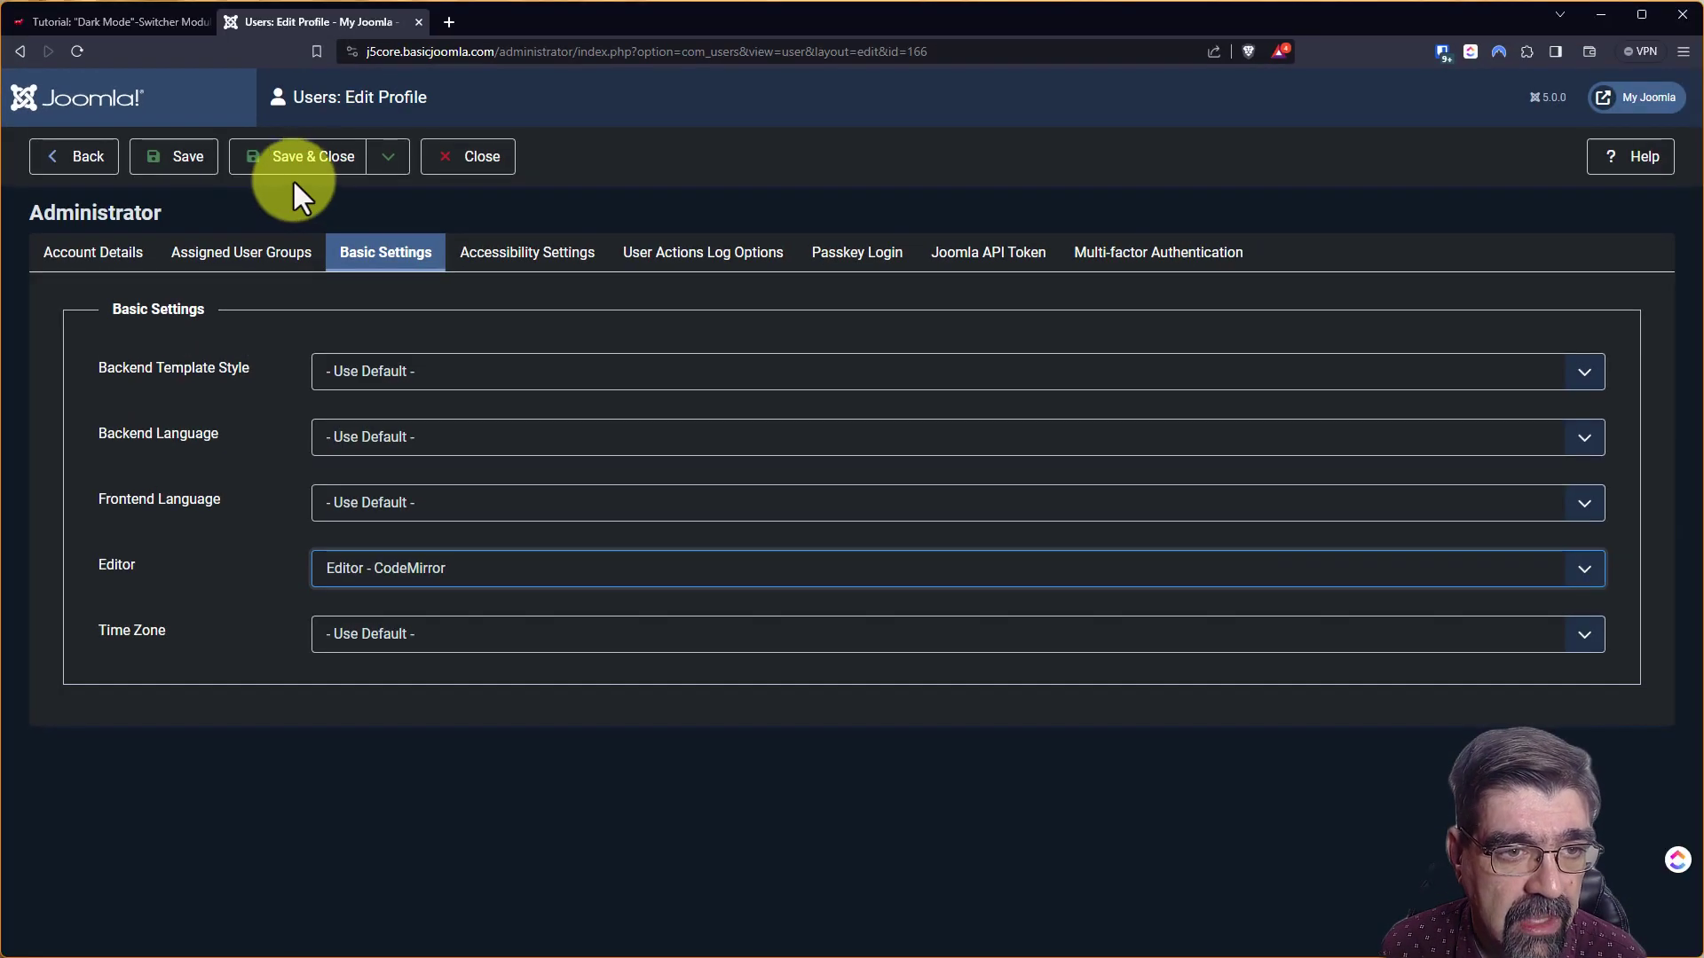
left_click(277, 177)
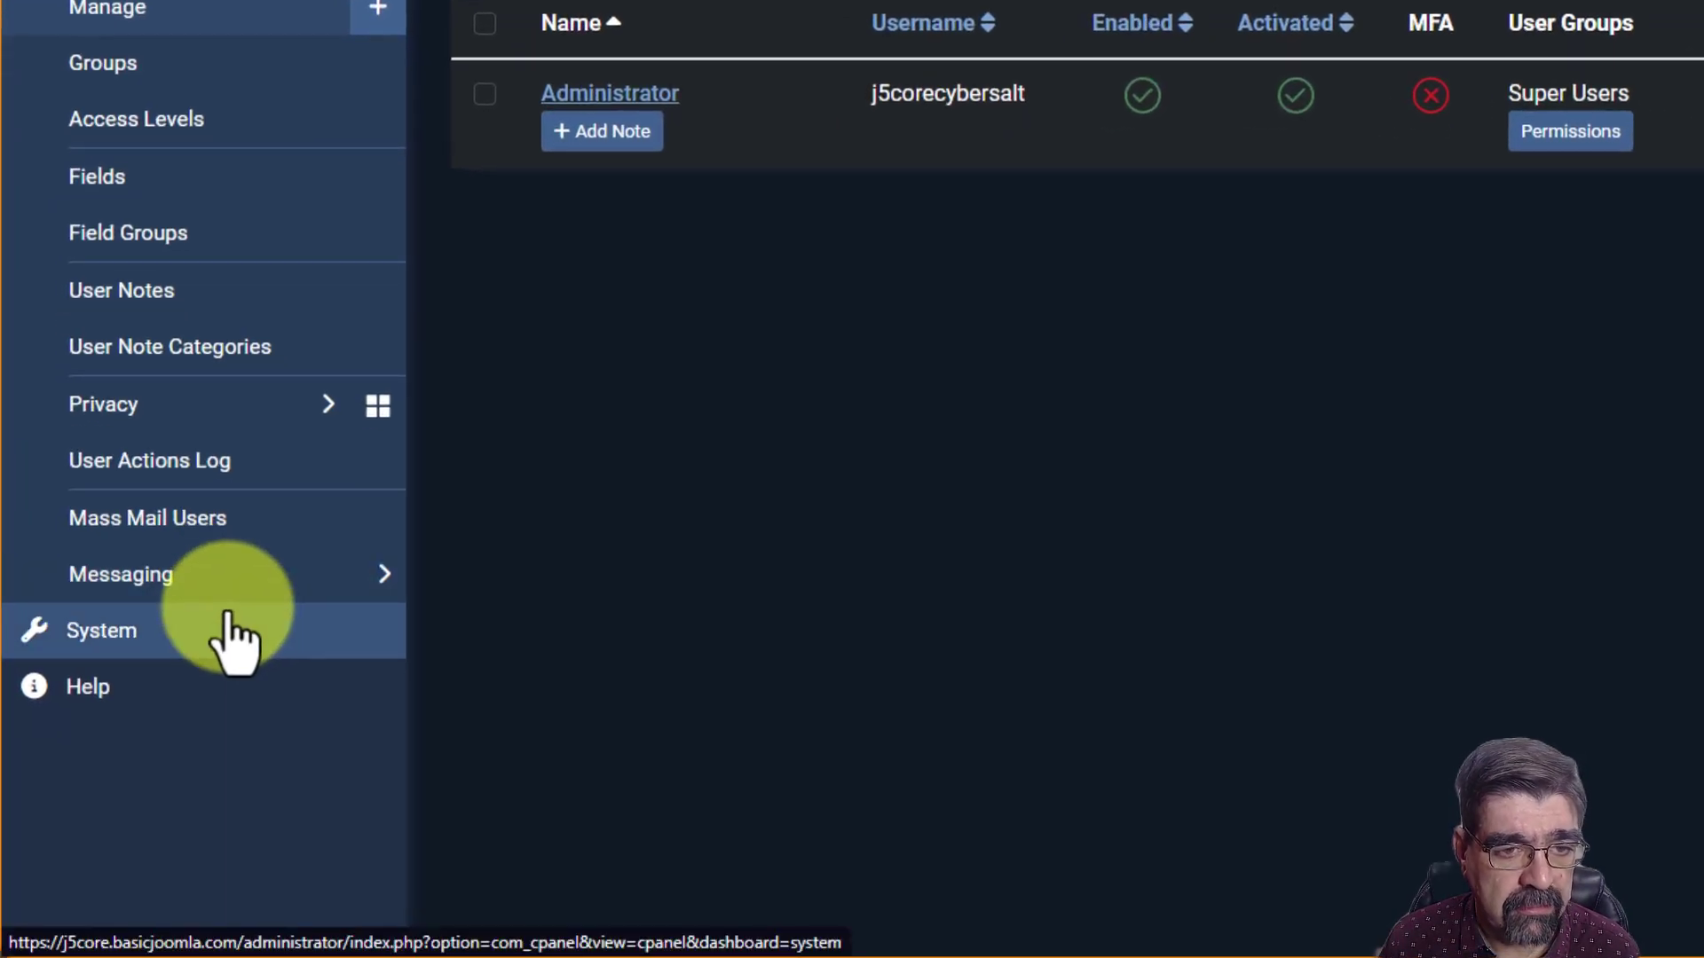
Step: Create a new administrator module of type Custom, found by searching 'cus'
left_click(233, 639)
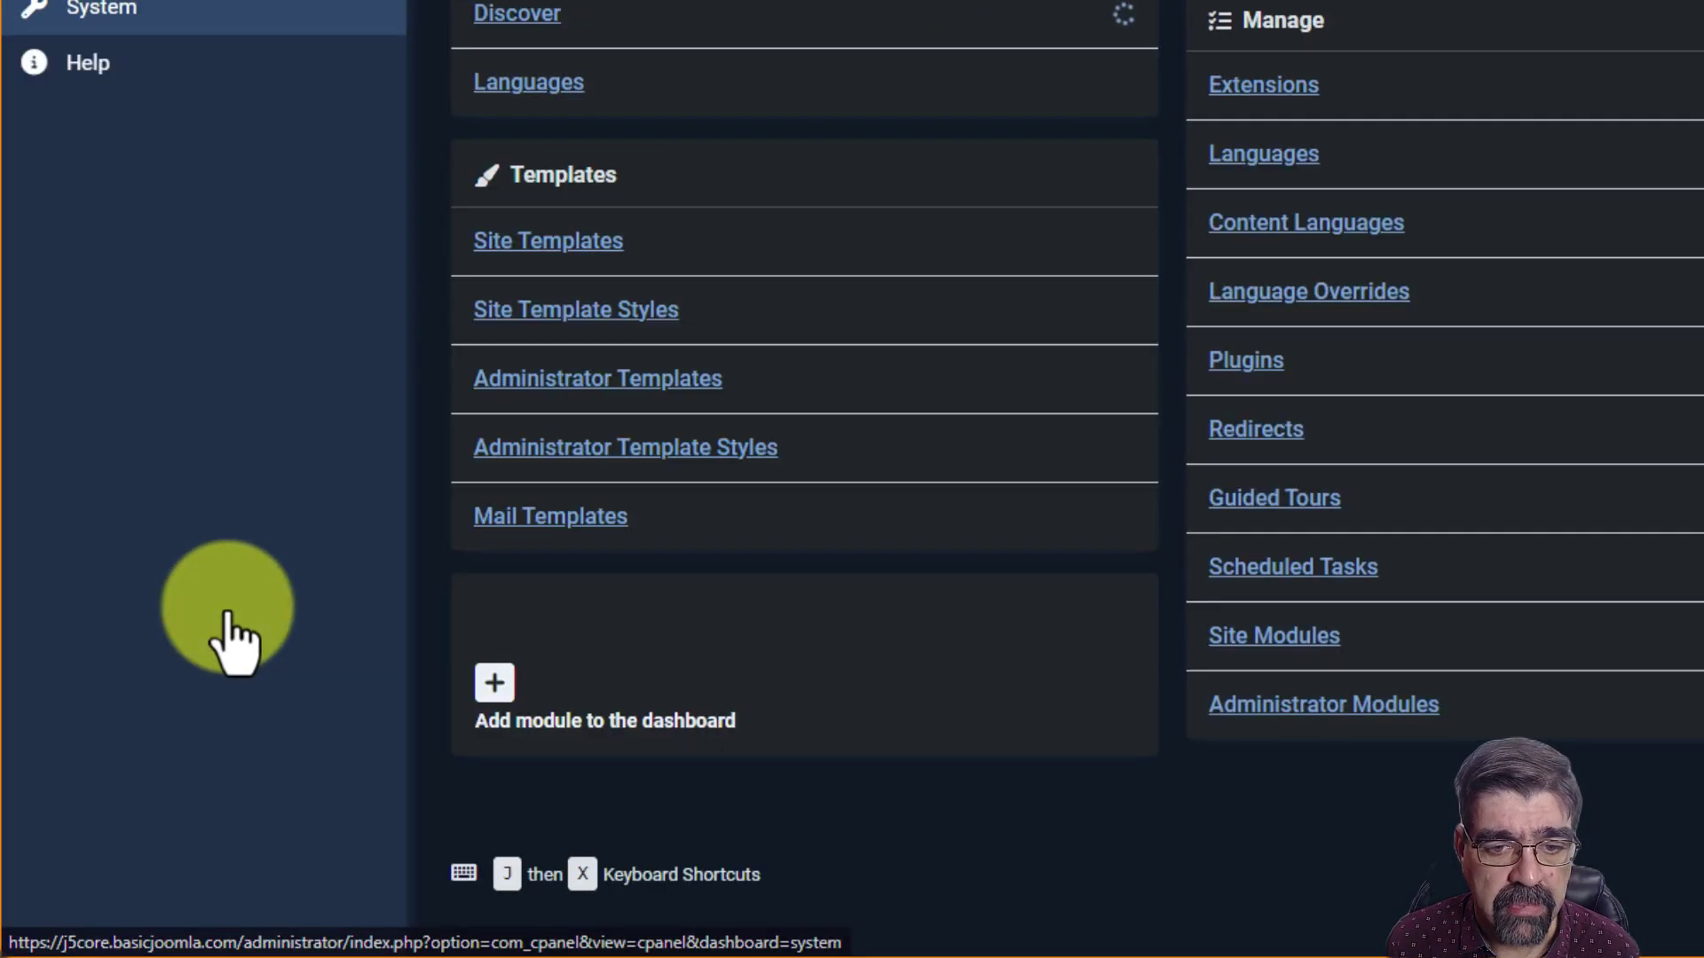
left_click(1316, 710)
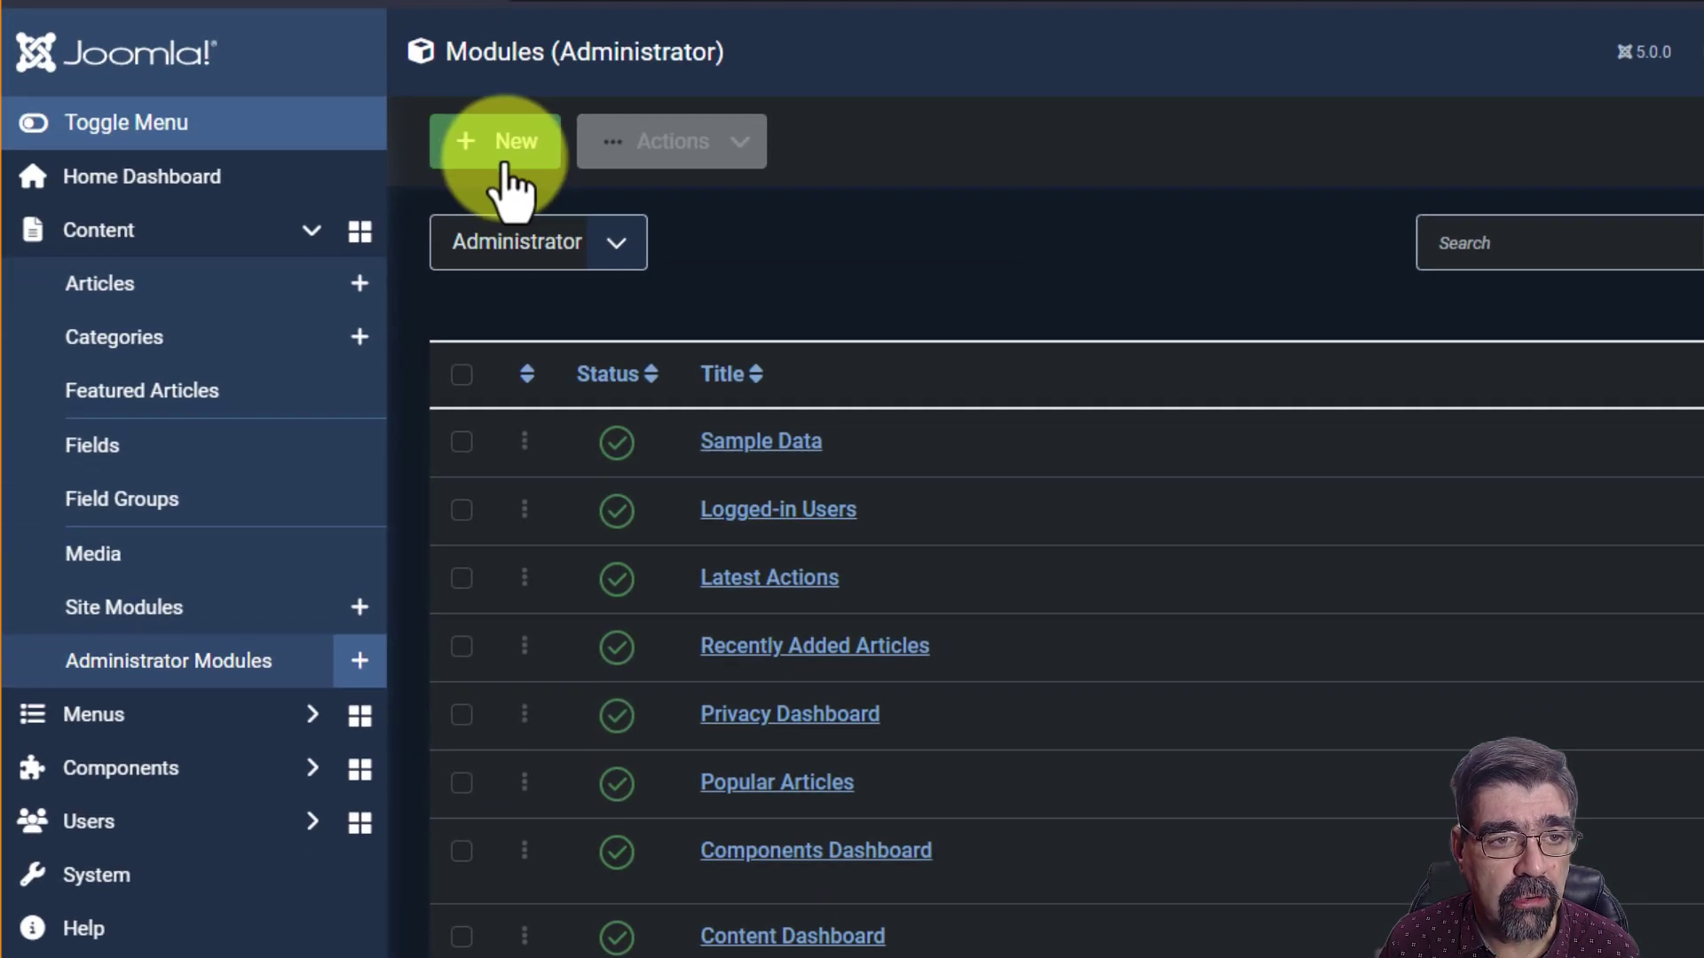
left_click(502, 164)
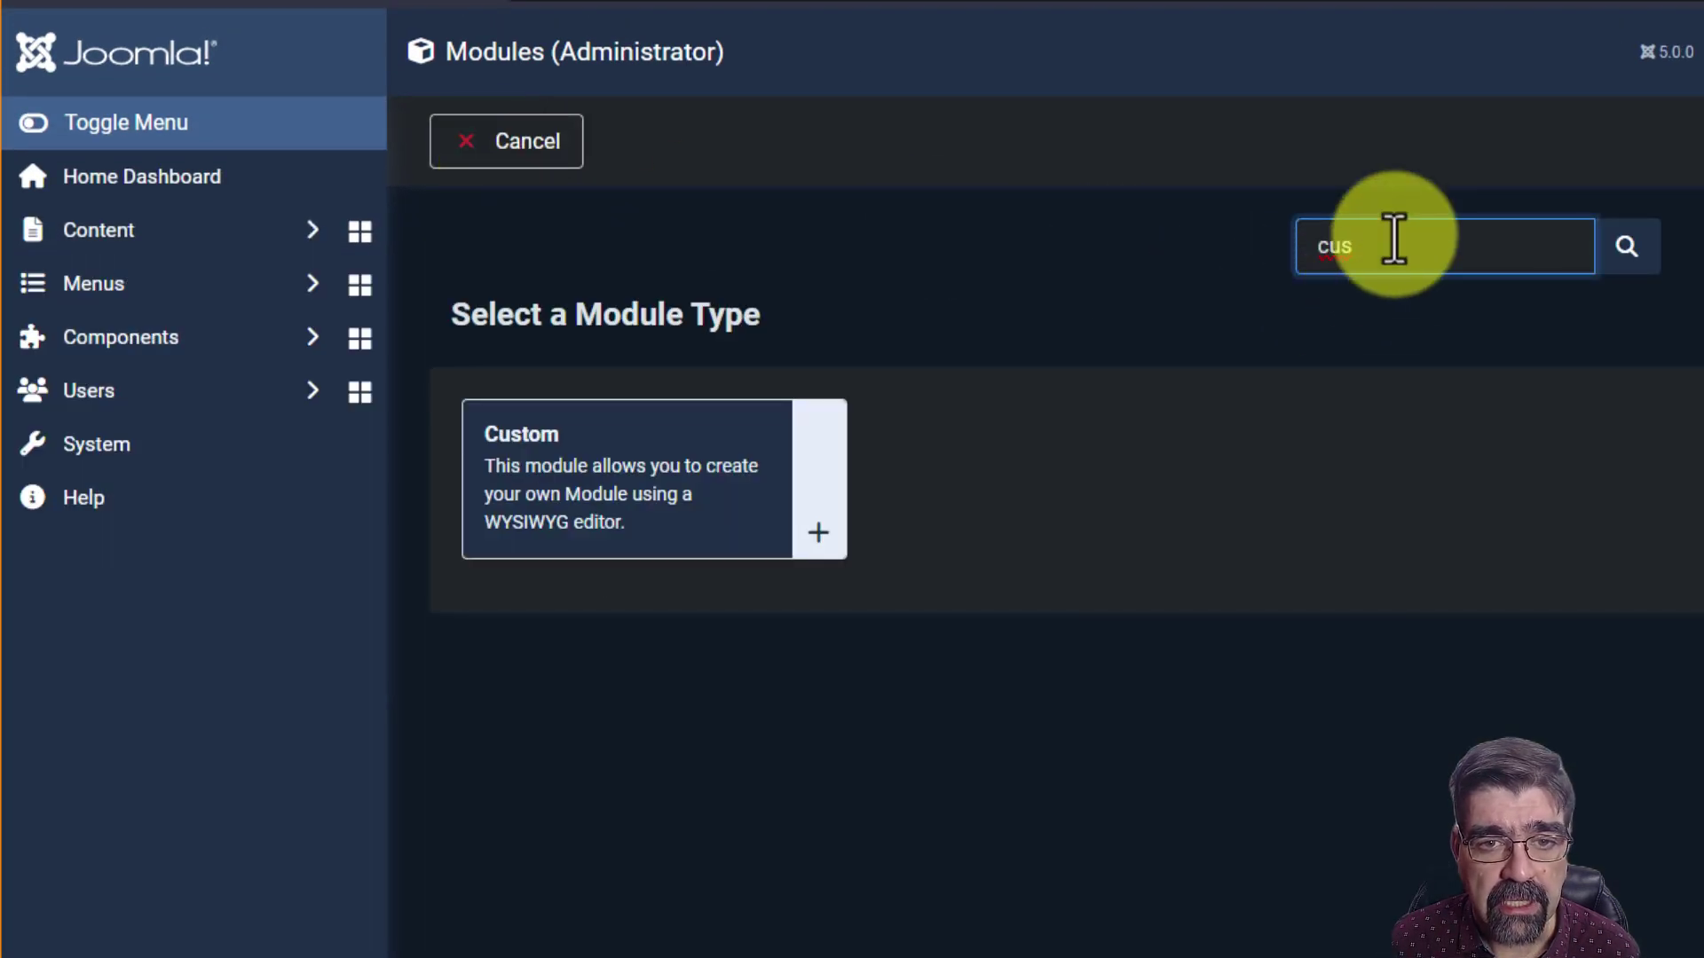
left_click(1323, 258)
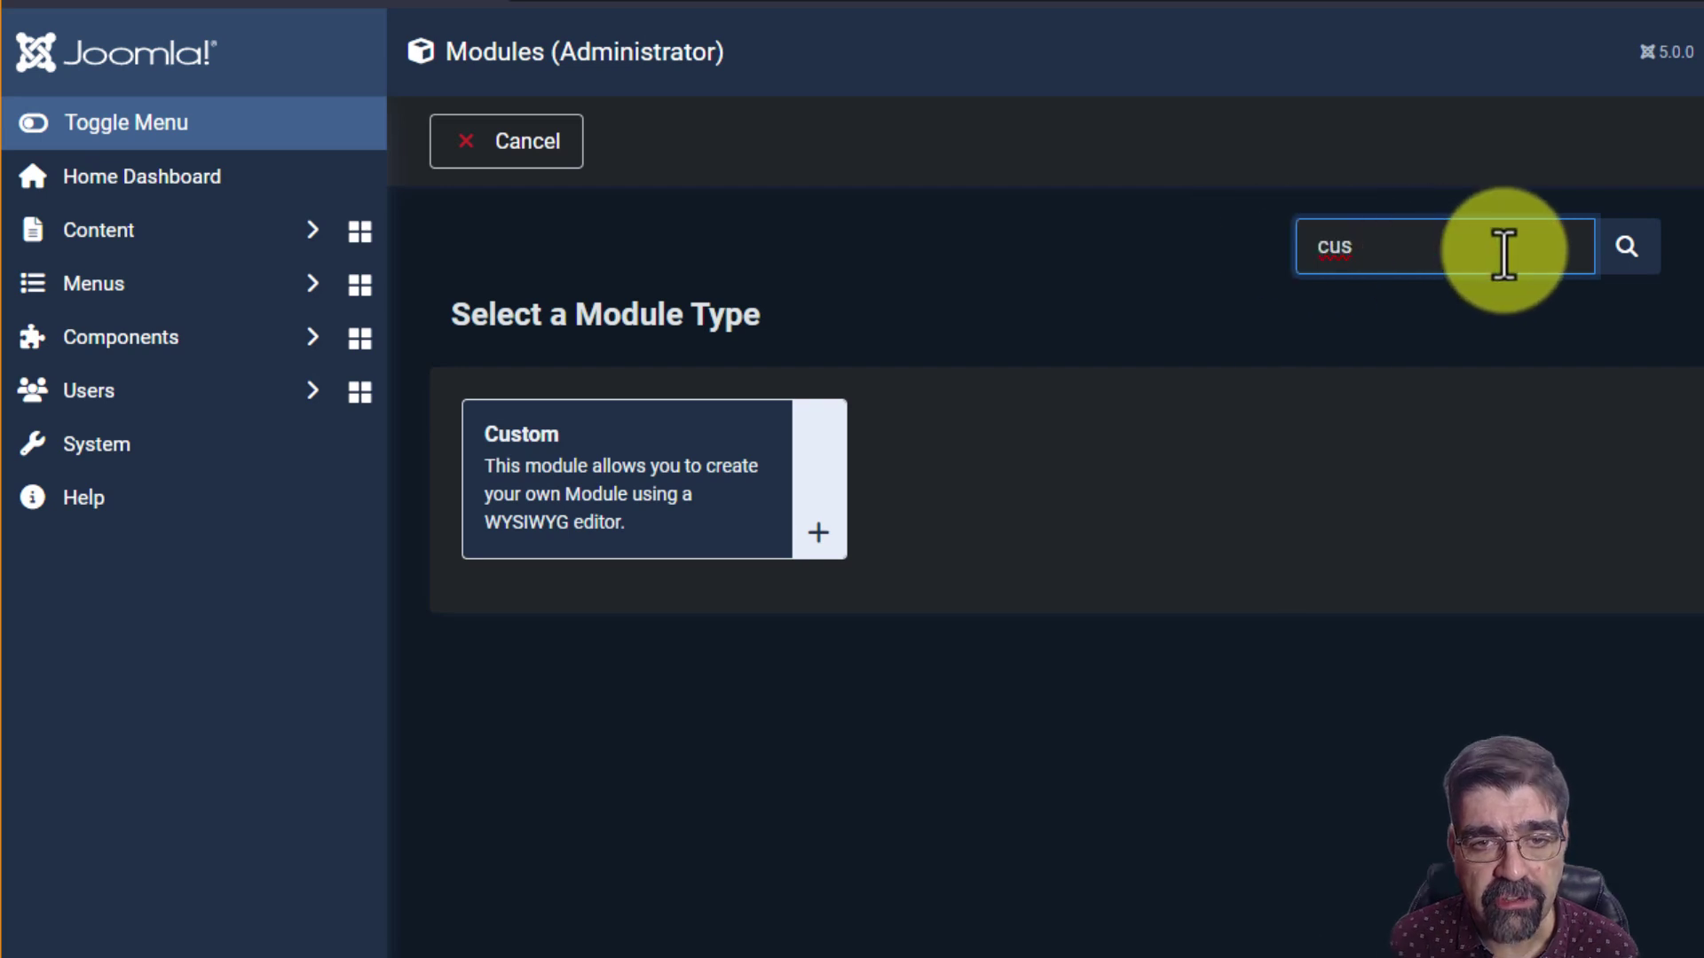
double_click(1393, 253)
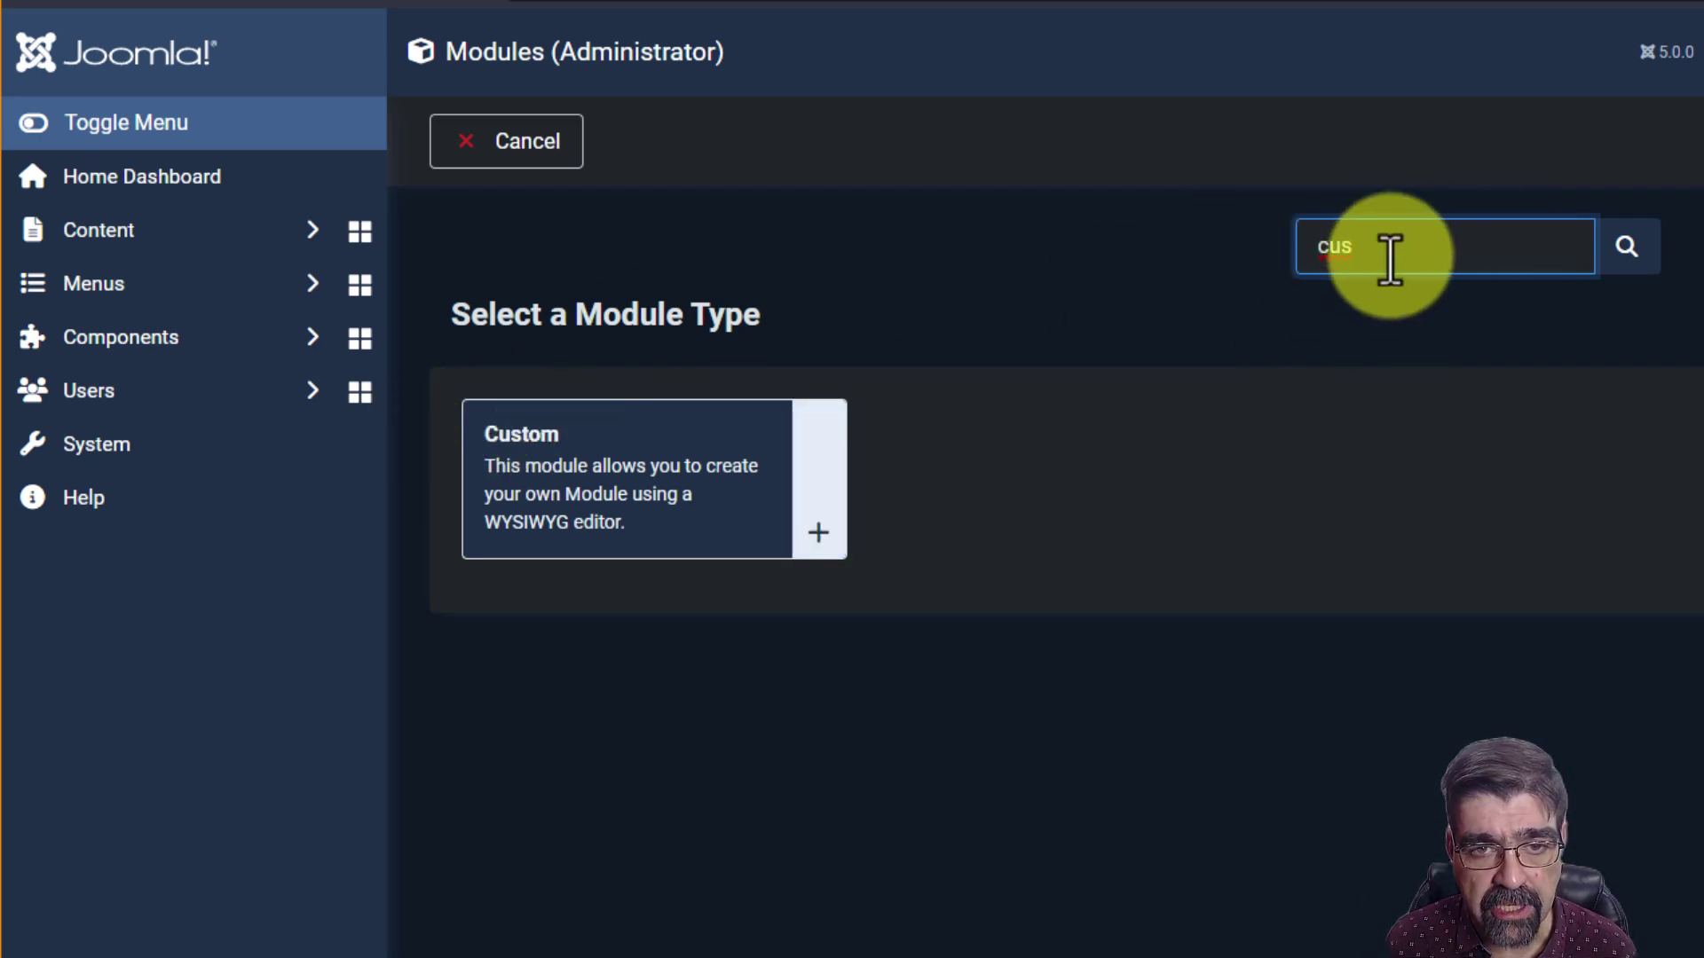
key("BackSpace")
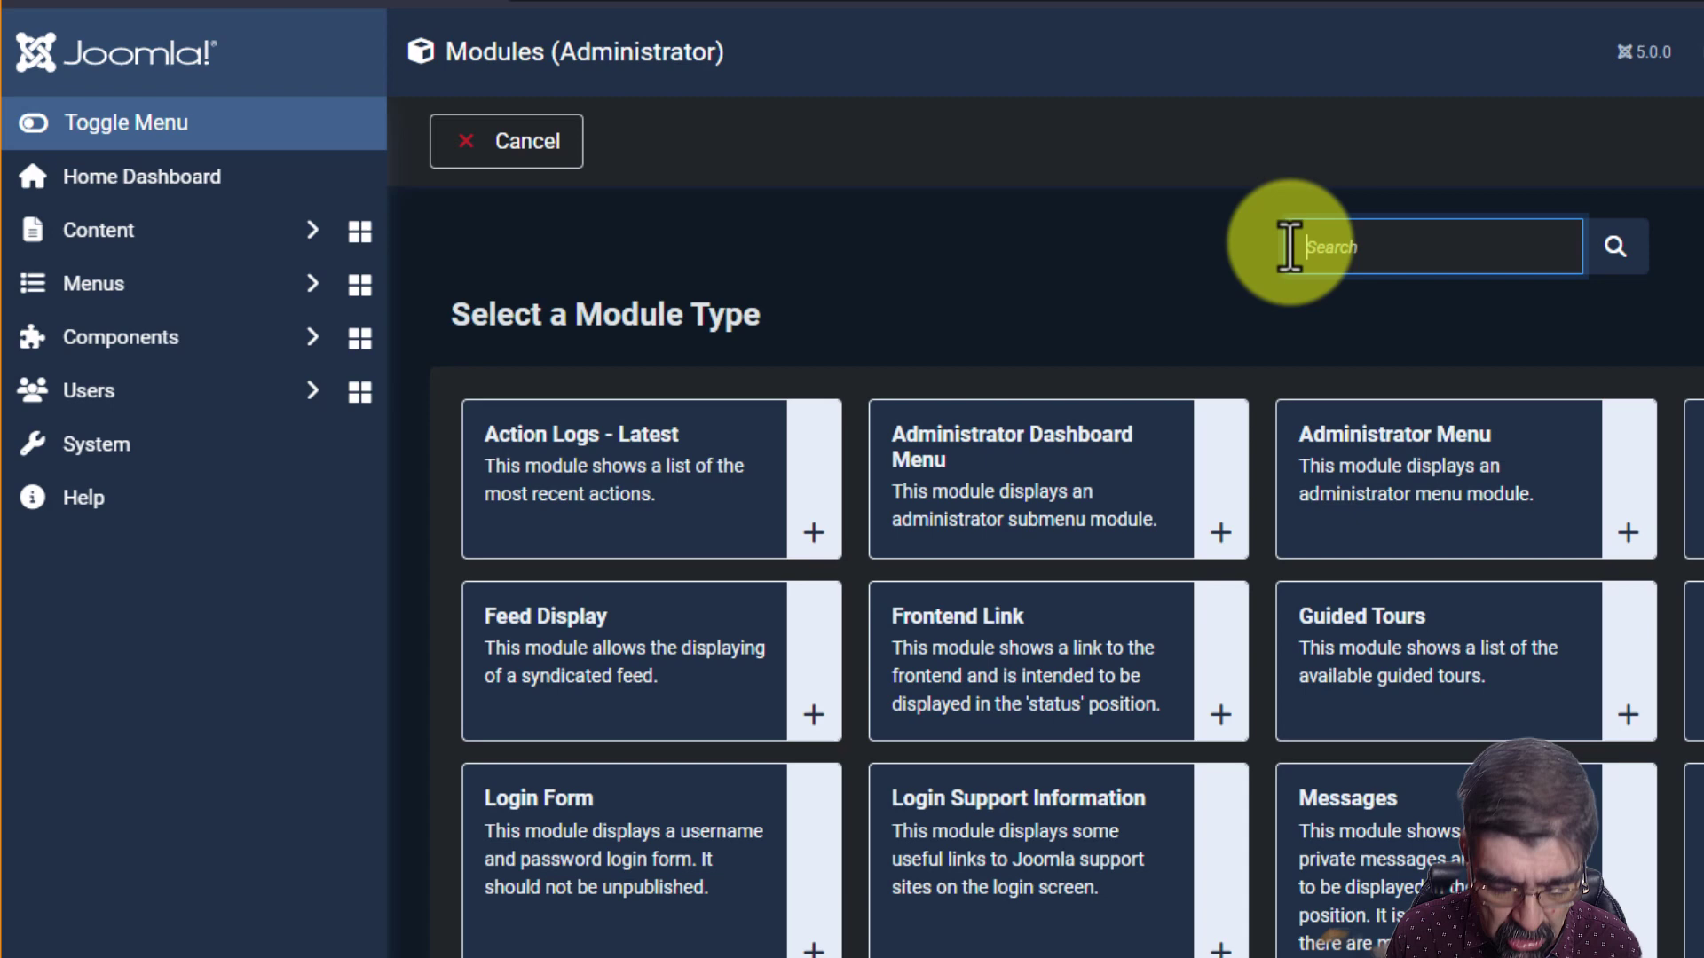
type("cus")
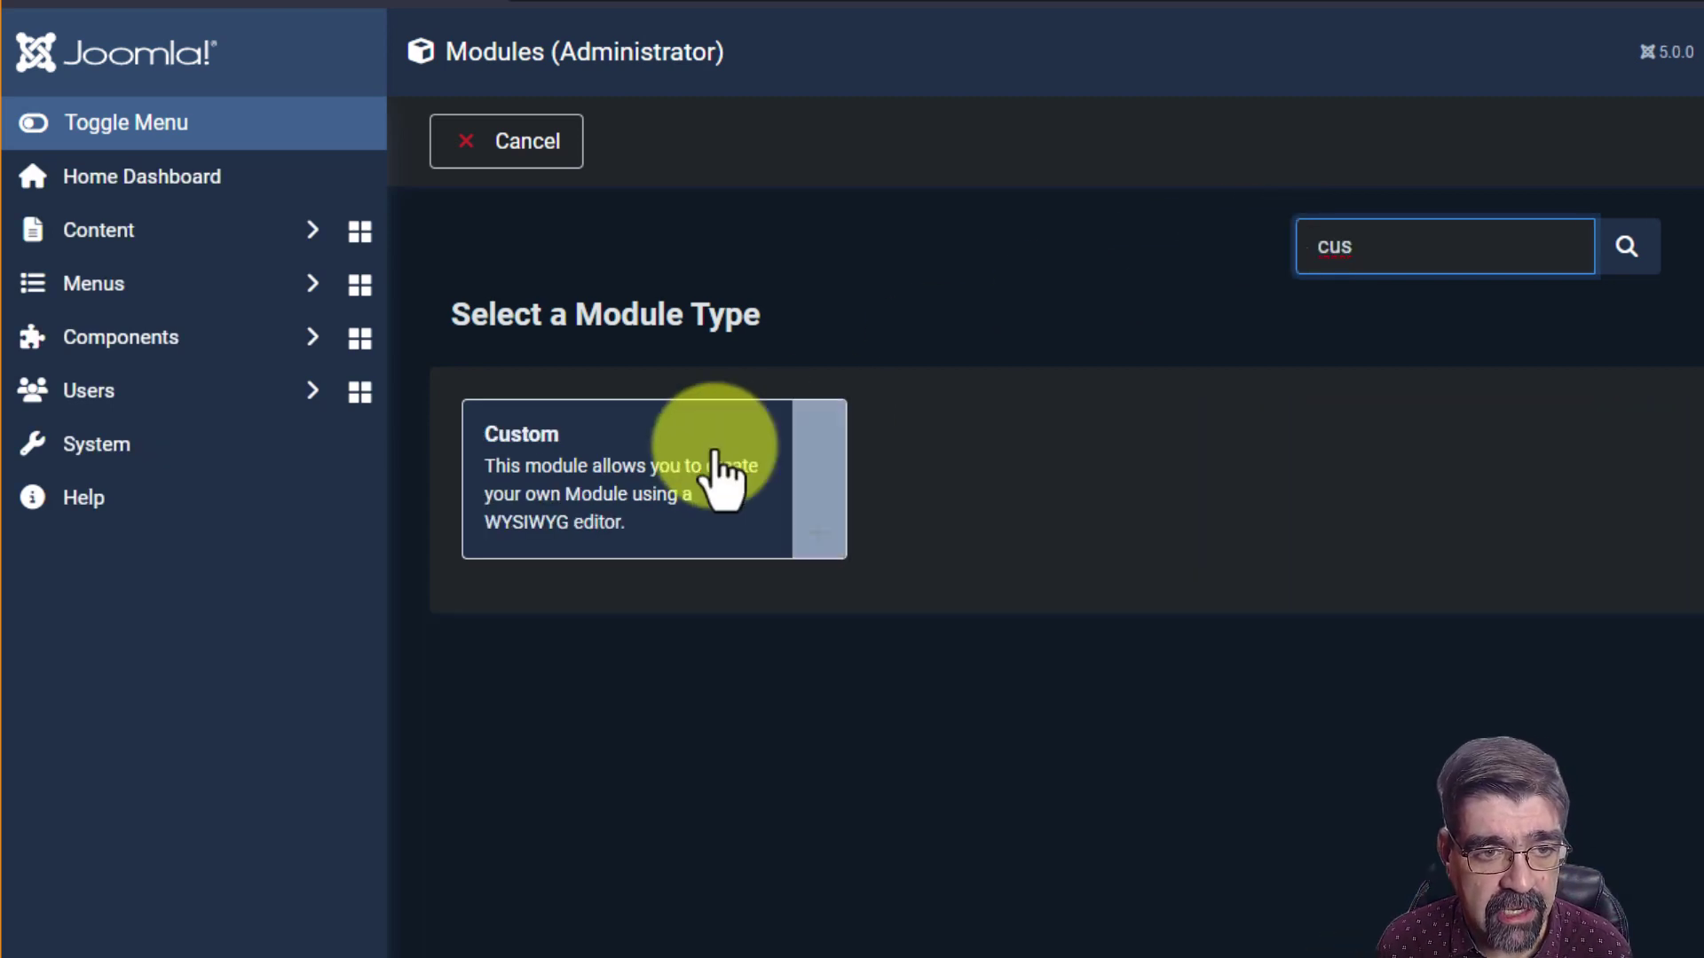
left_click(591, 488)
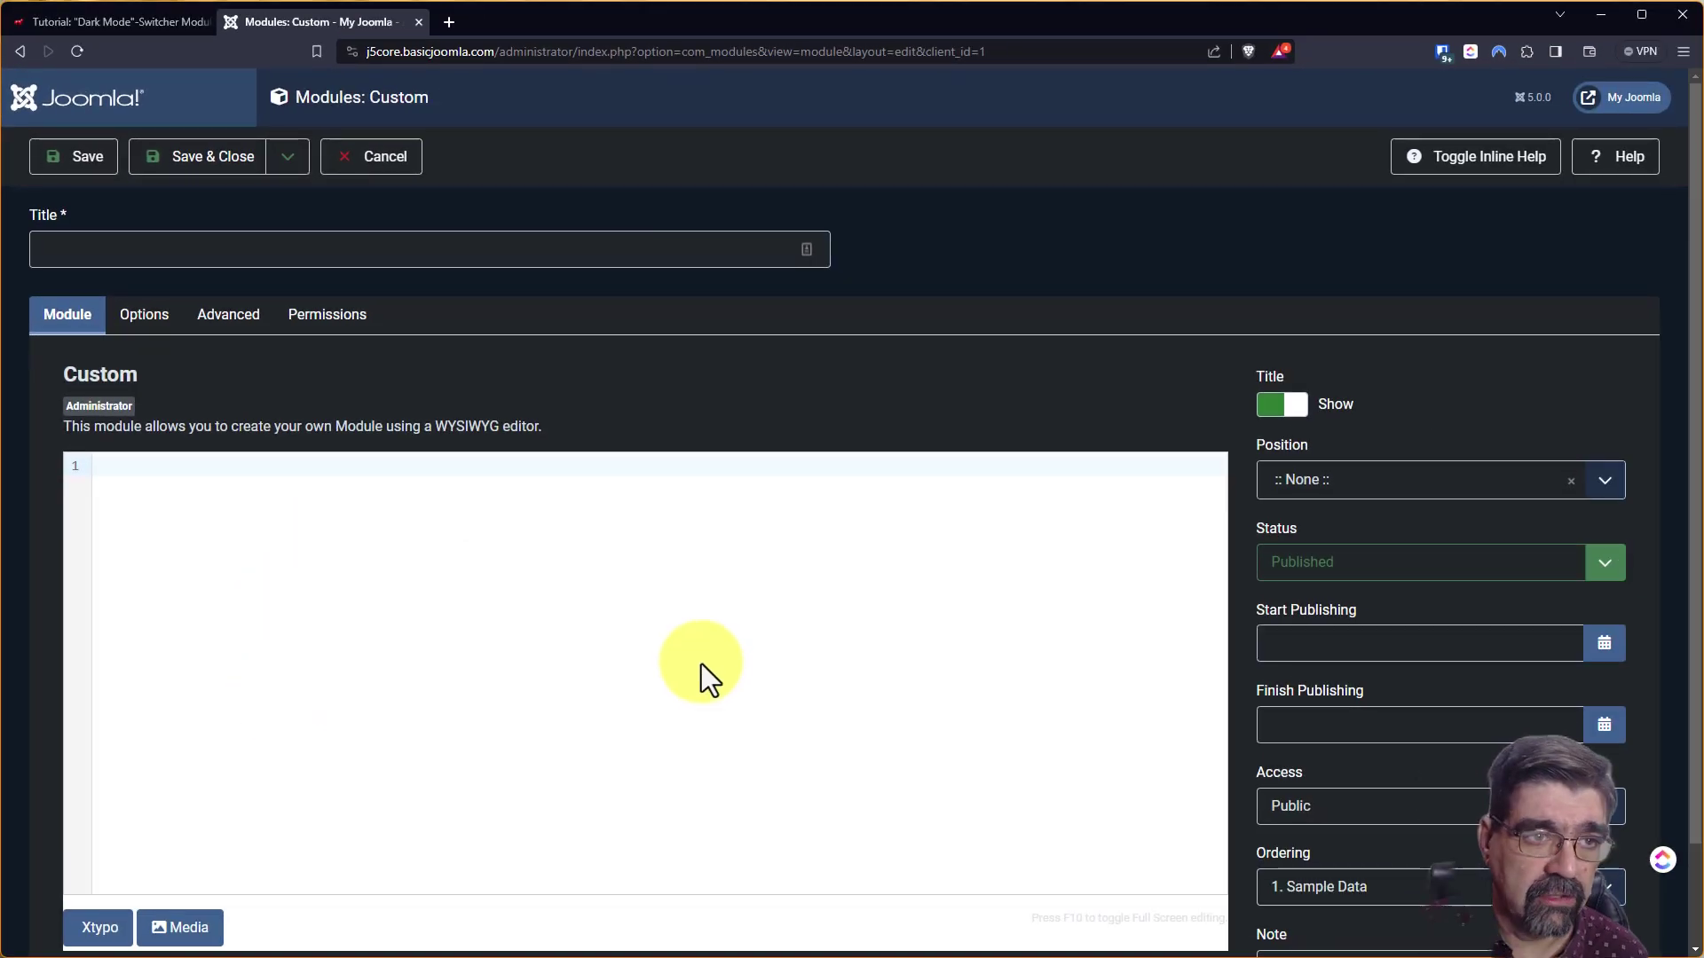
Step: Scroll the tutorial to the module setup steps and copy the Dark Mode Switcher code
left_click(72, 24)
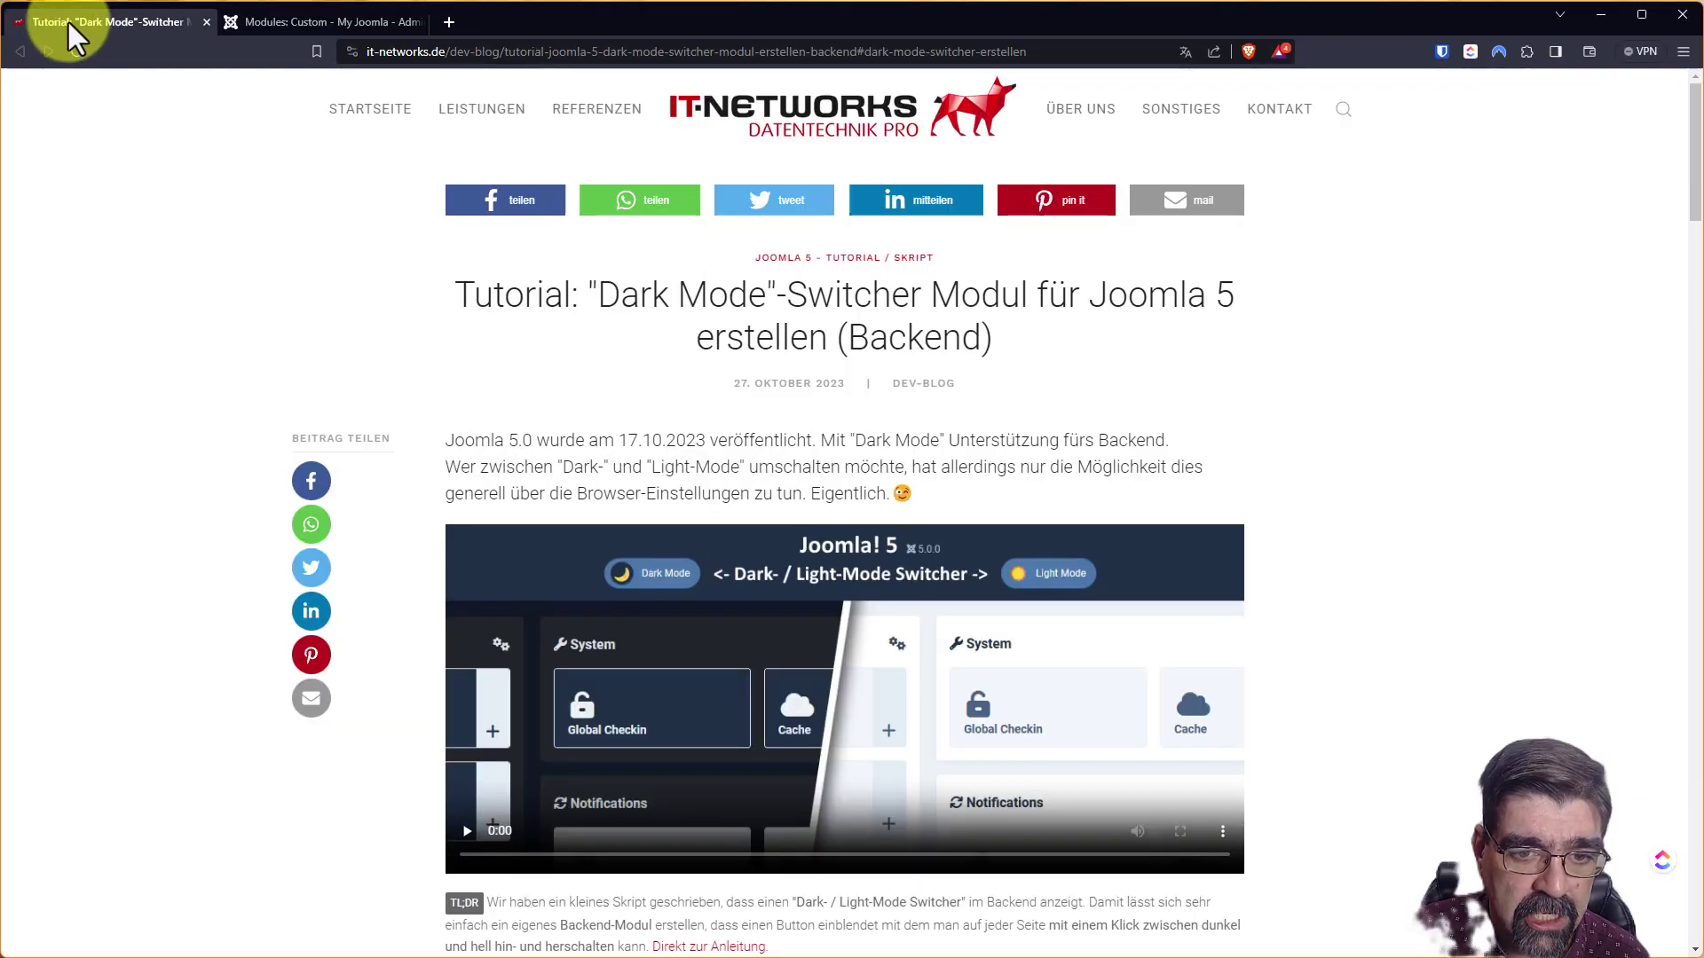
scroll(1038, 401, "down", 15)
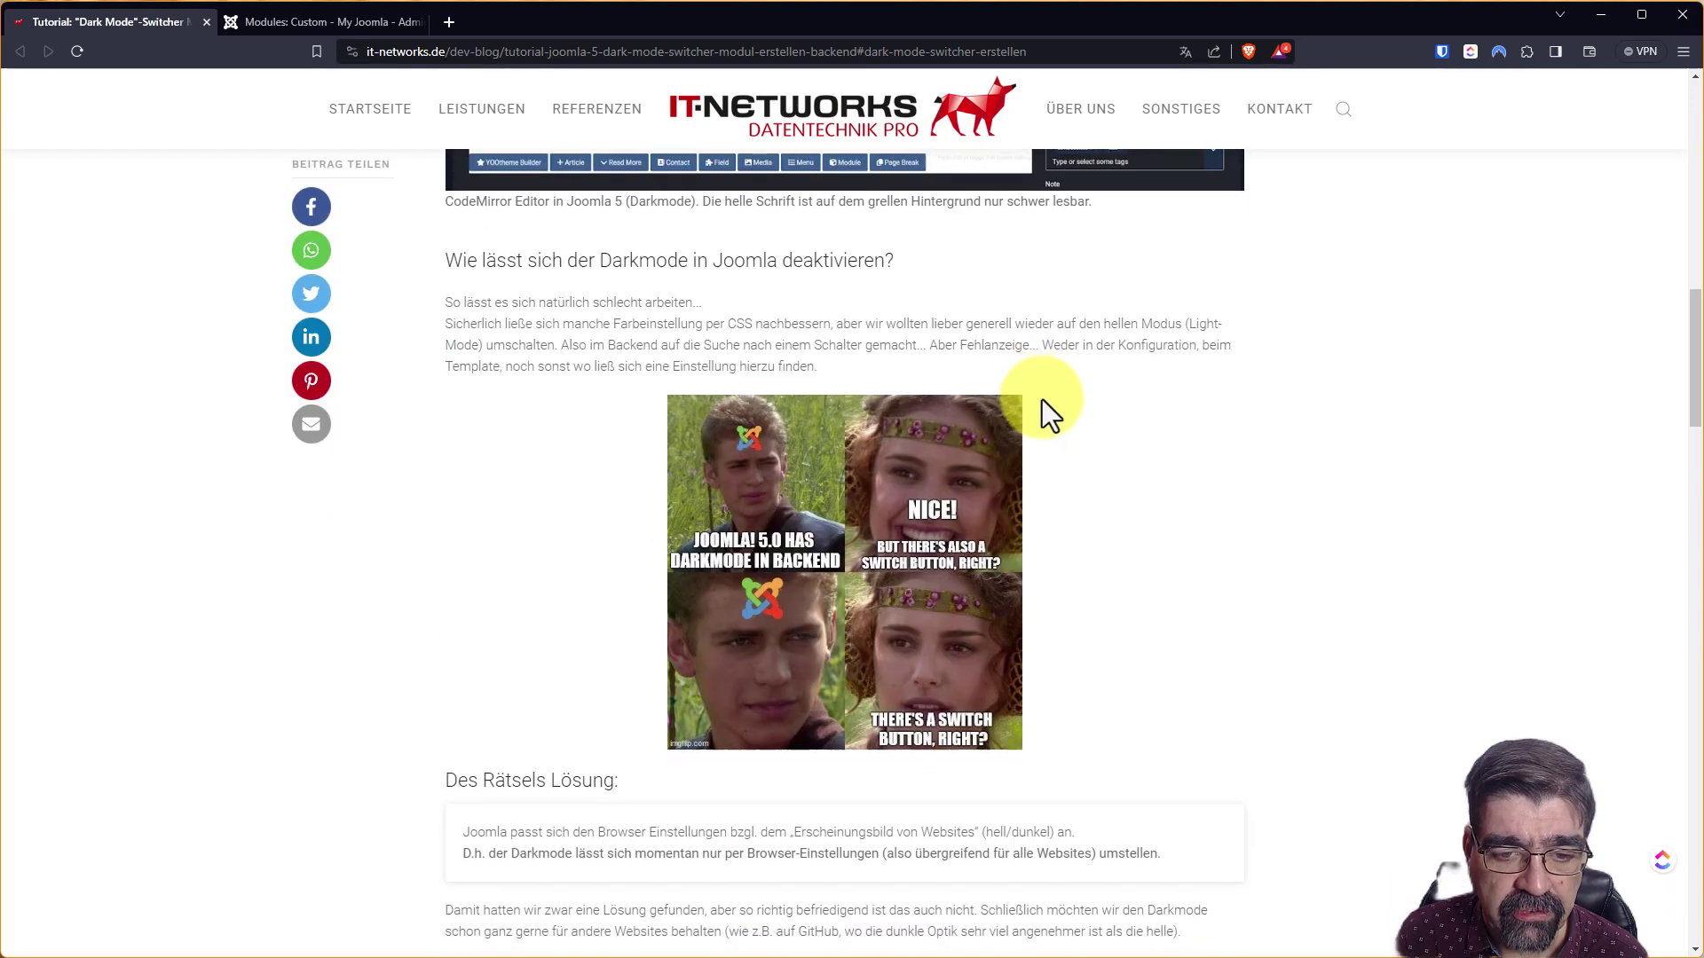
scroll(1042, 399, "down", 10)
scroll(646, 440, "down", 2)
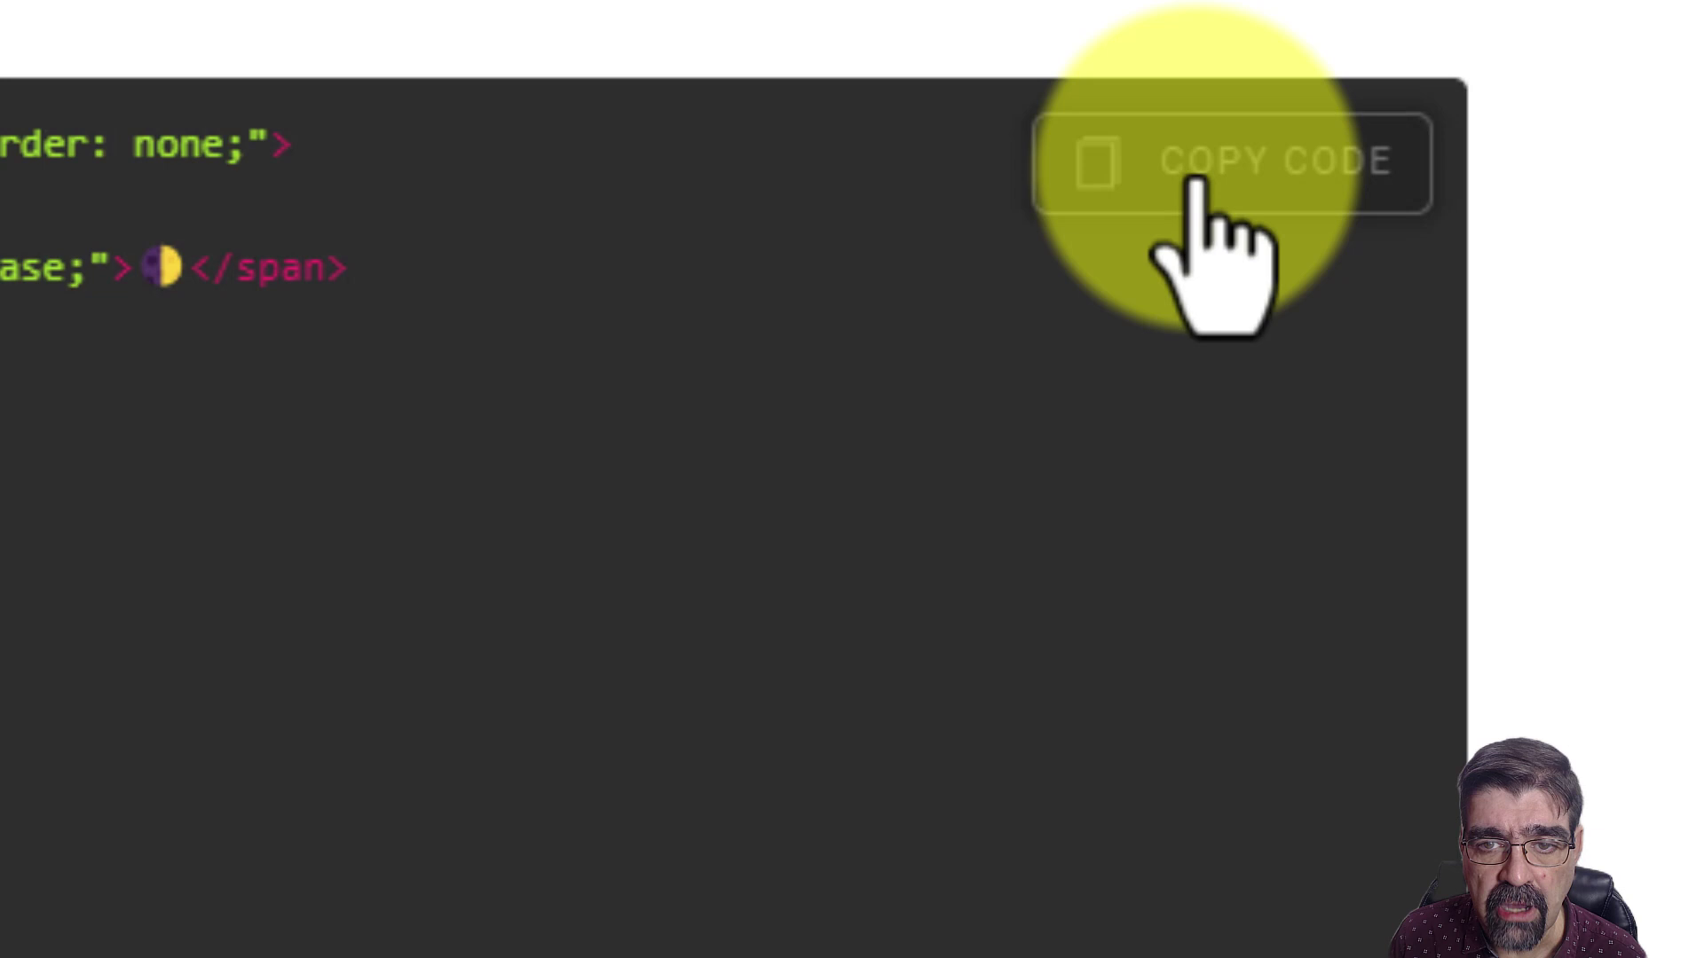
left_click(1194, 186)
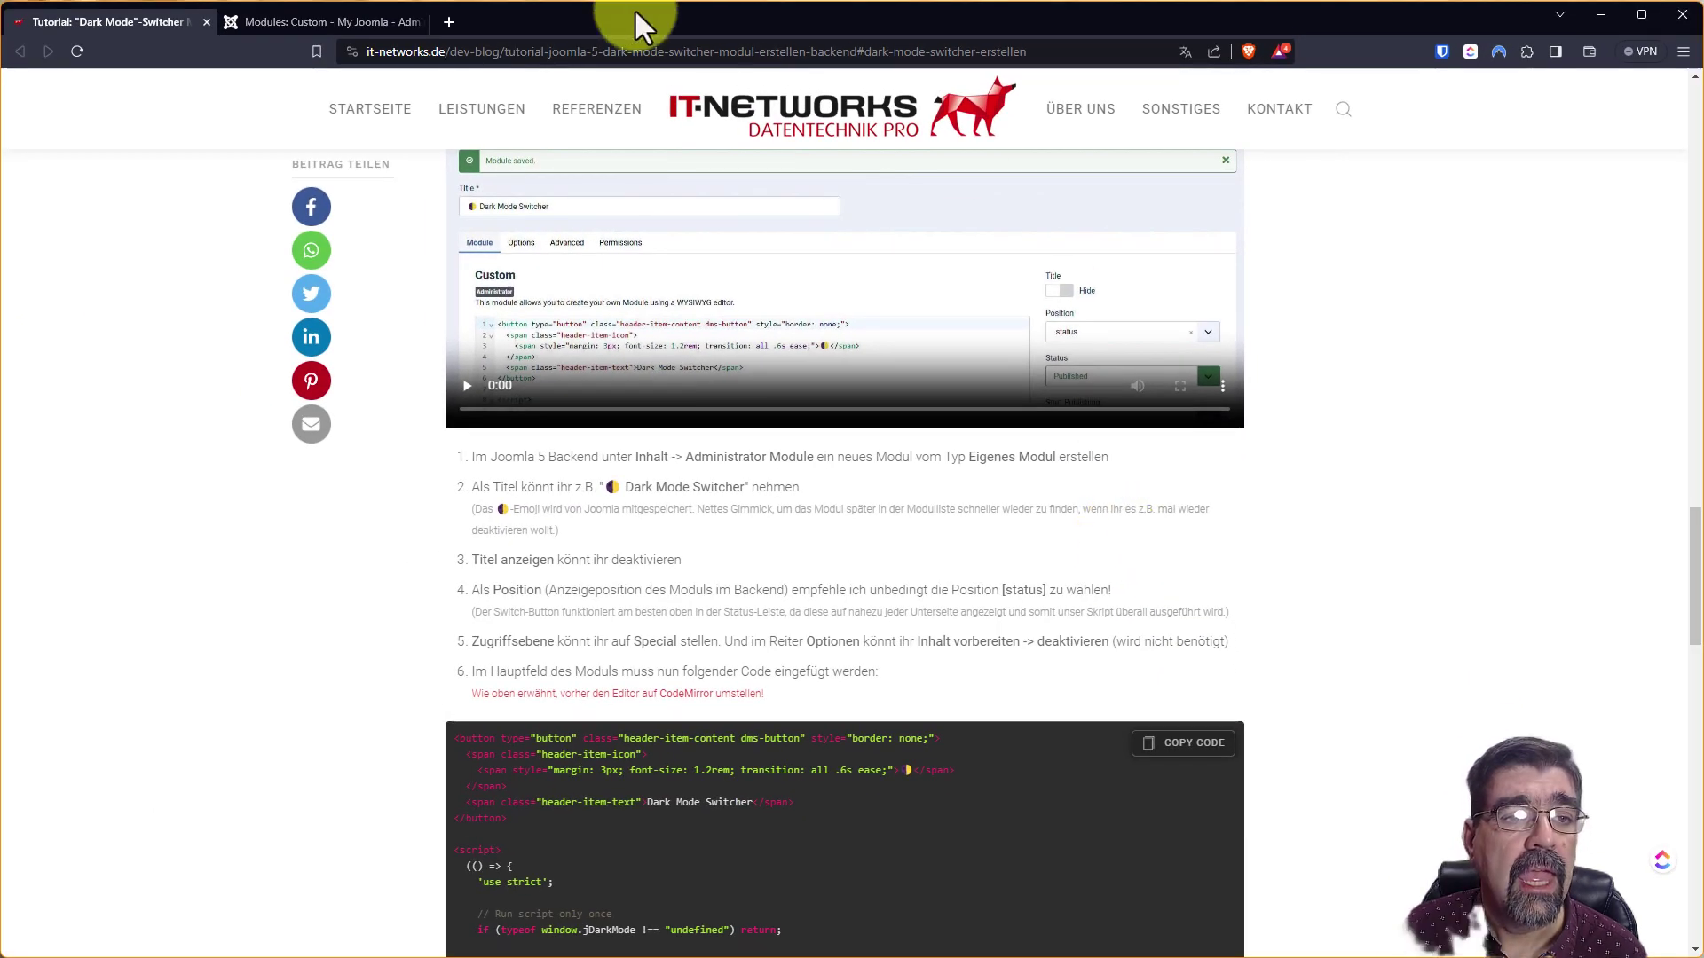
Step: Paste the Dark Mode Switcher code into the module and title it 'Dark Mode Switch'
left_click(371, 25)
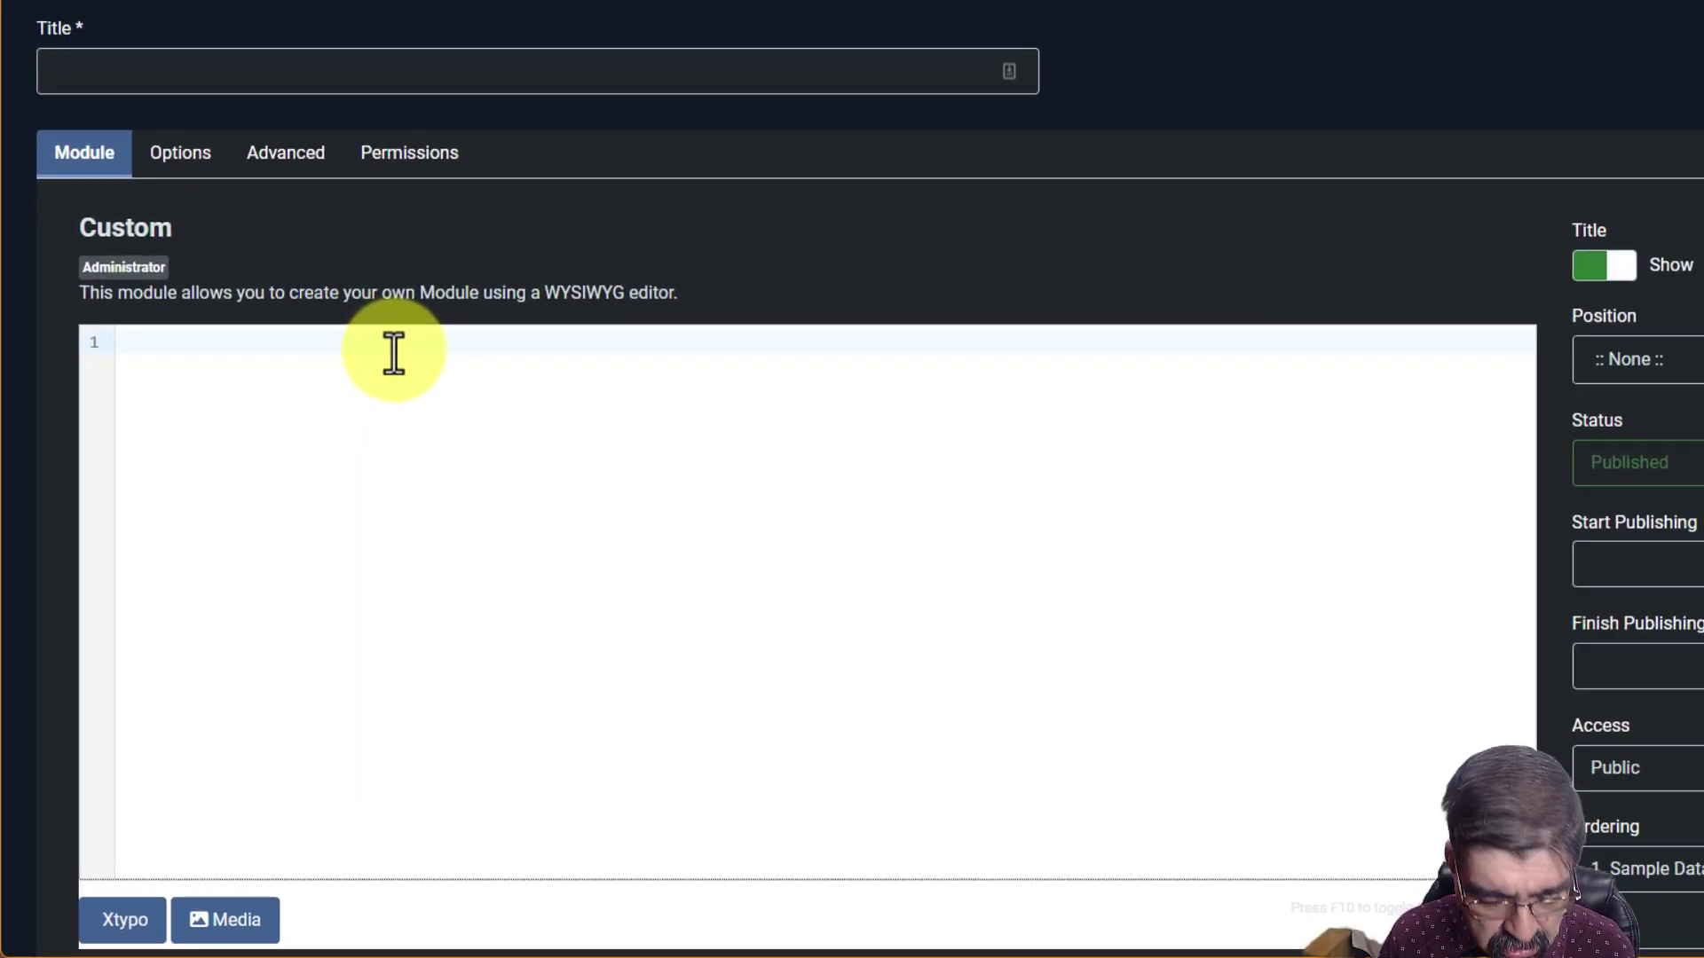
key("ctrl+v")
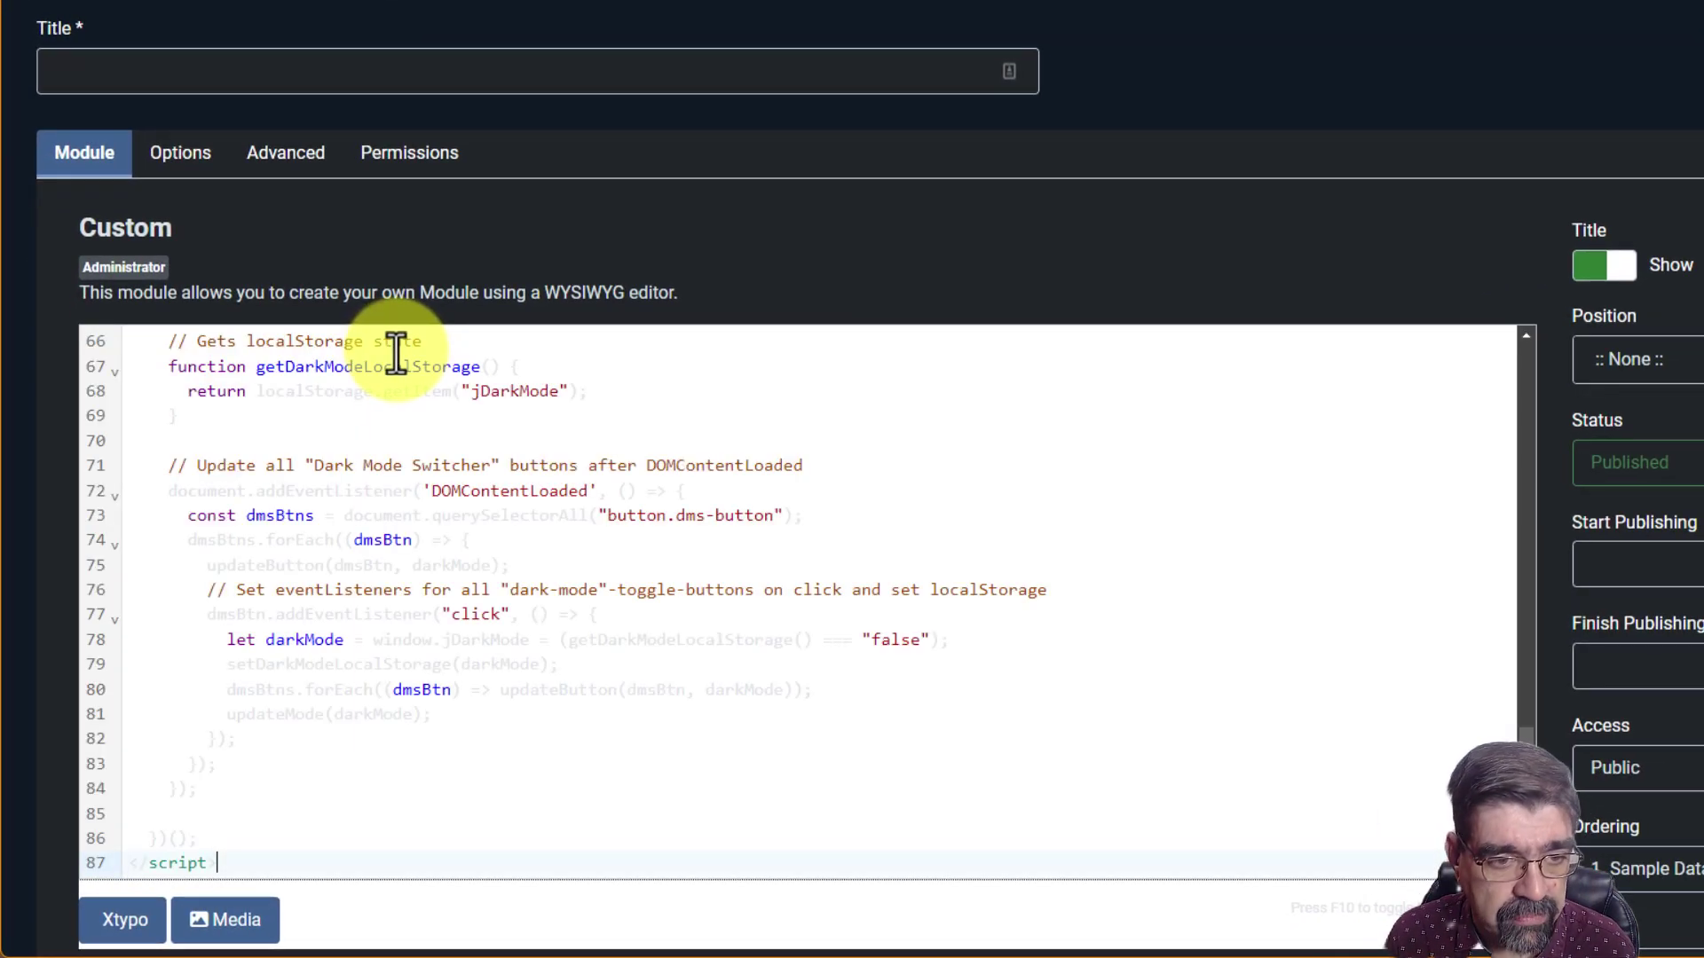
left_click(368, 74)
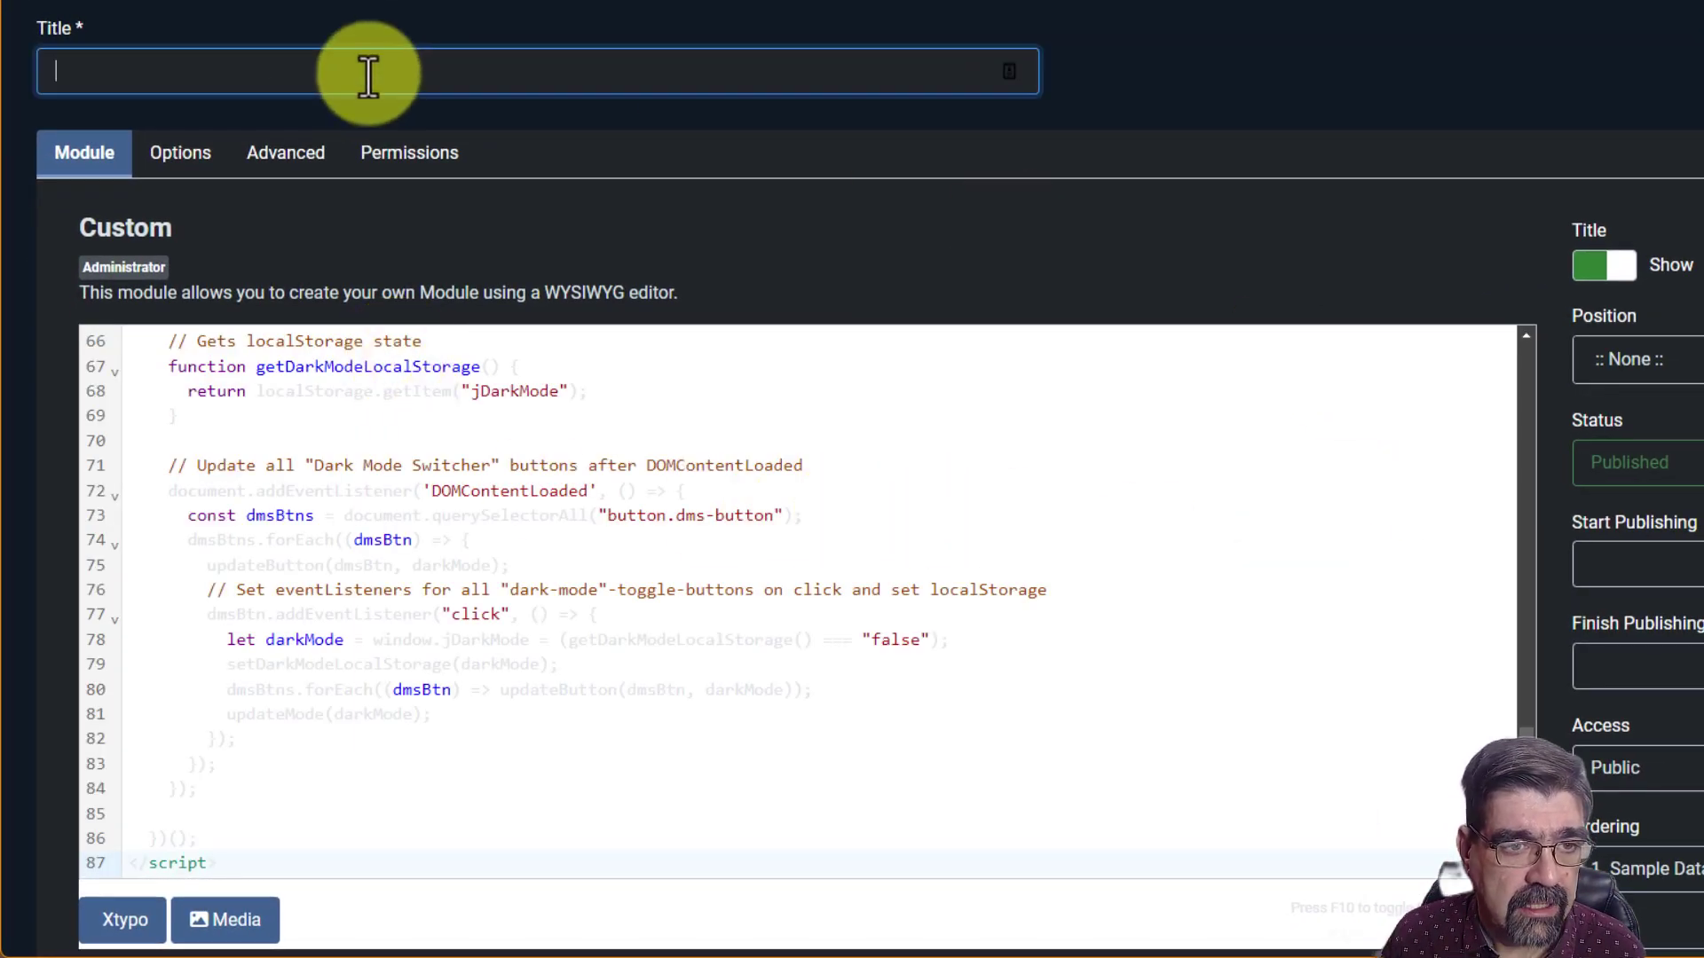
left_click(368, 74)
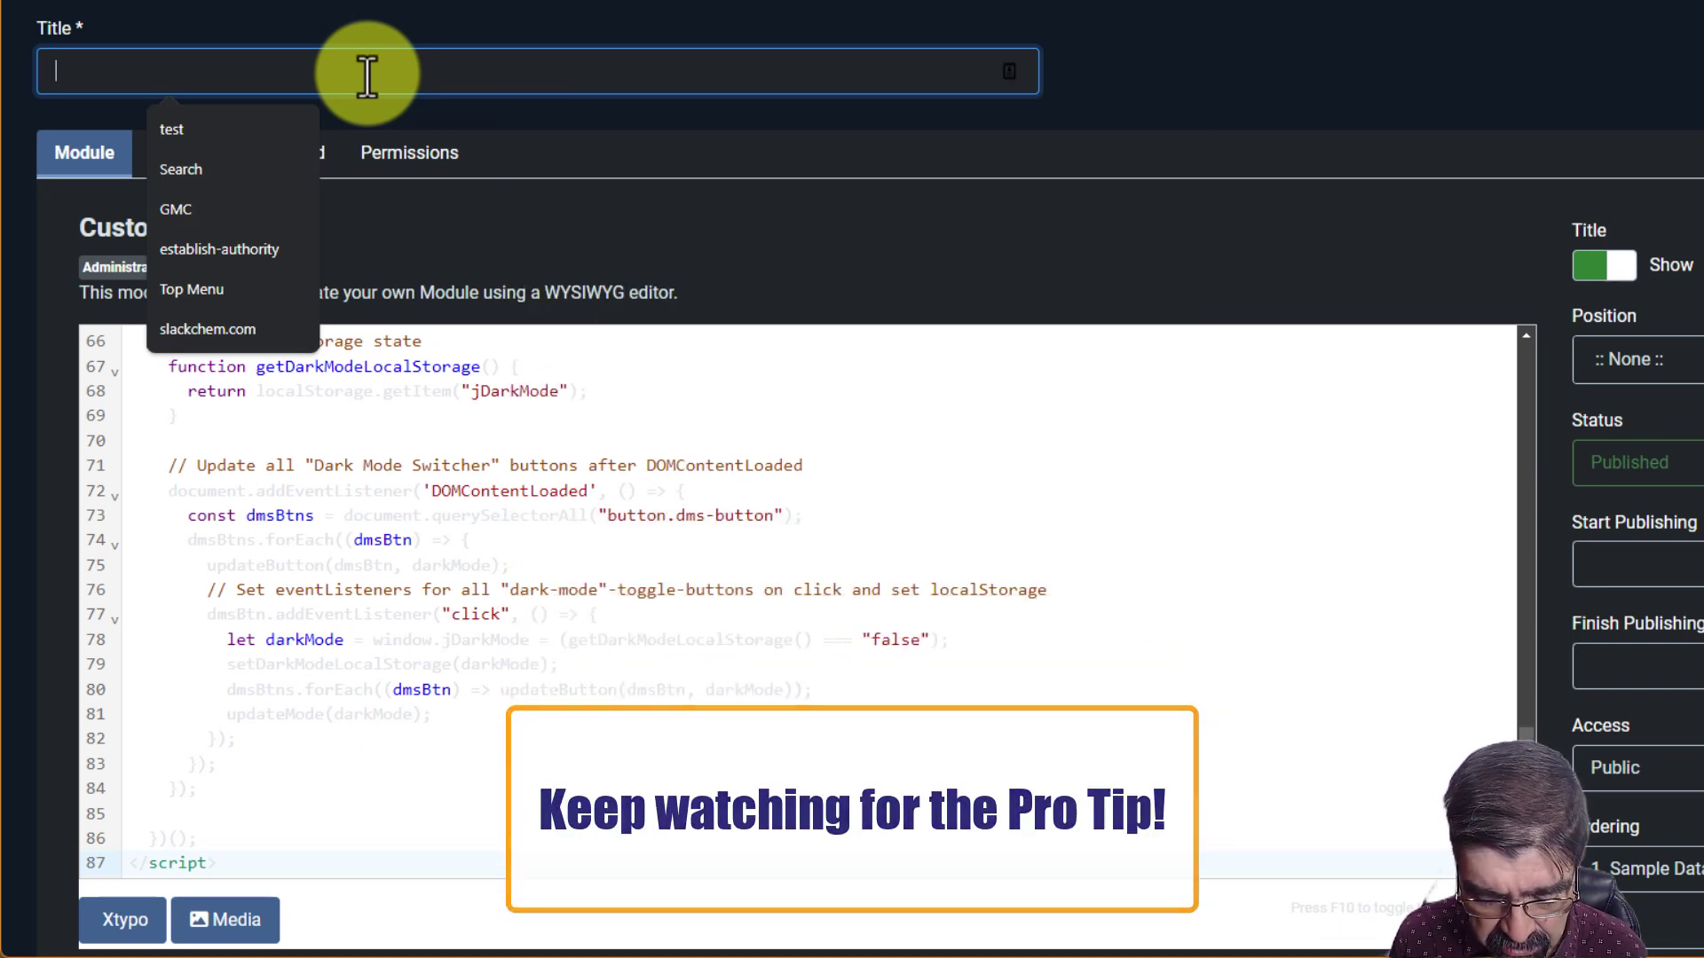
type("Dark Mode Swit")
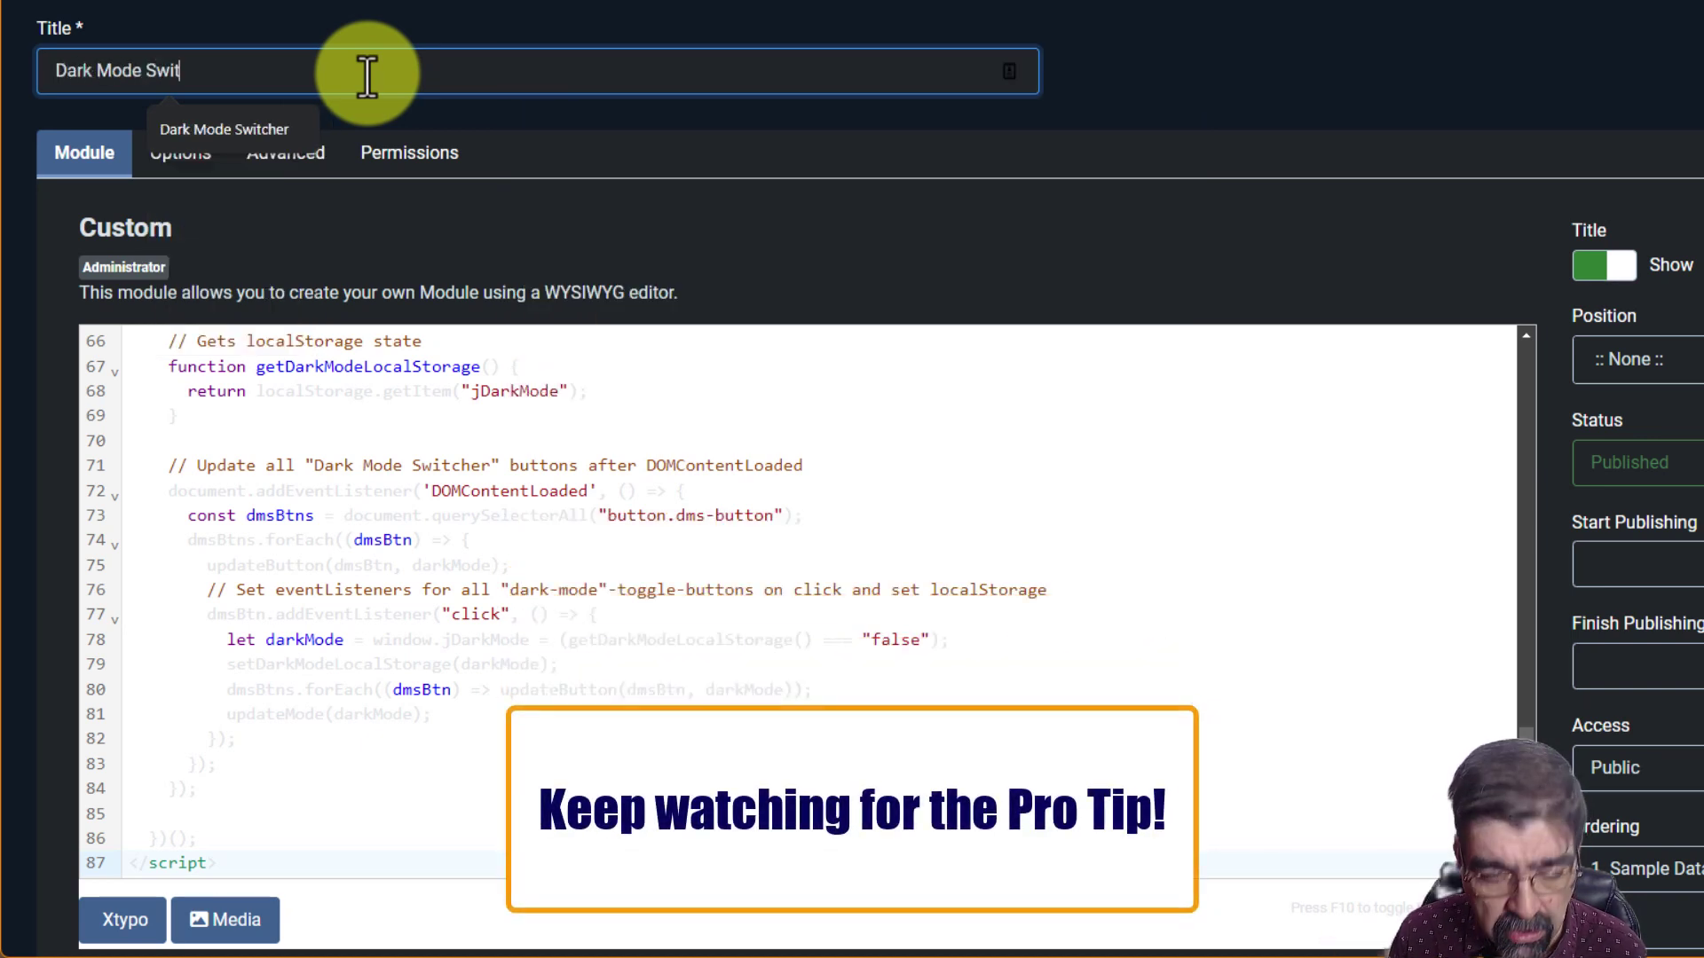
type("ch")
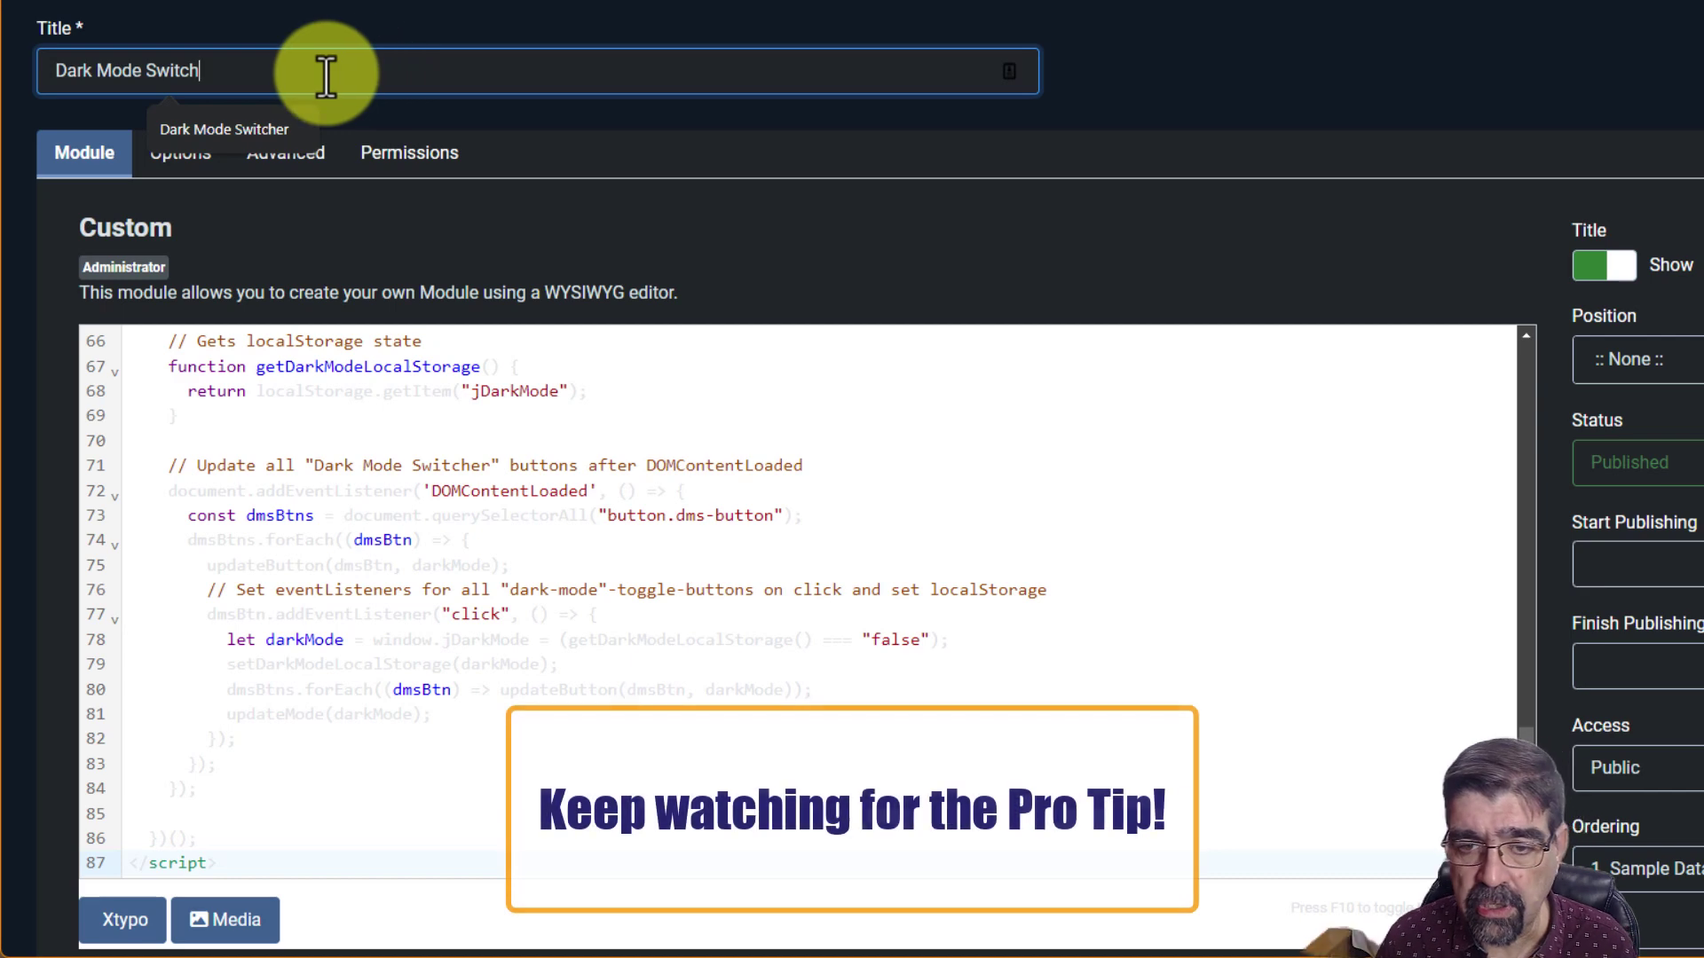
Step: Place the module in the Status [status] position and set its access to Special
left_click(1686, 359)
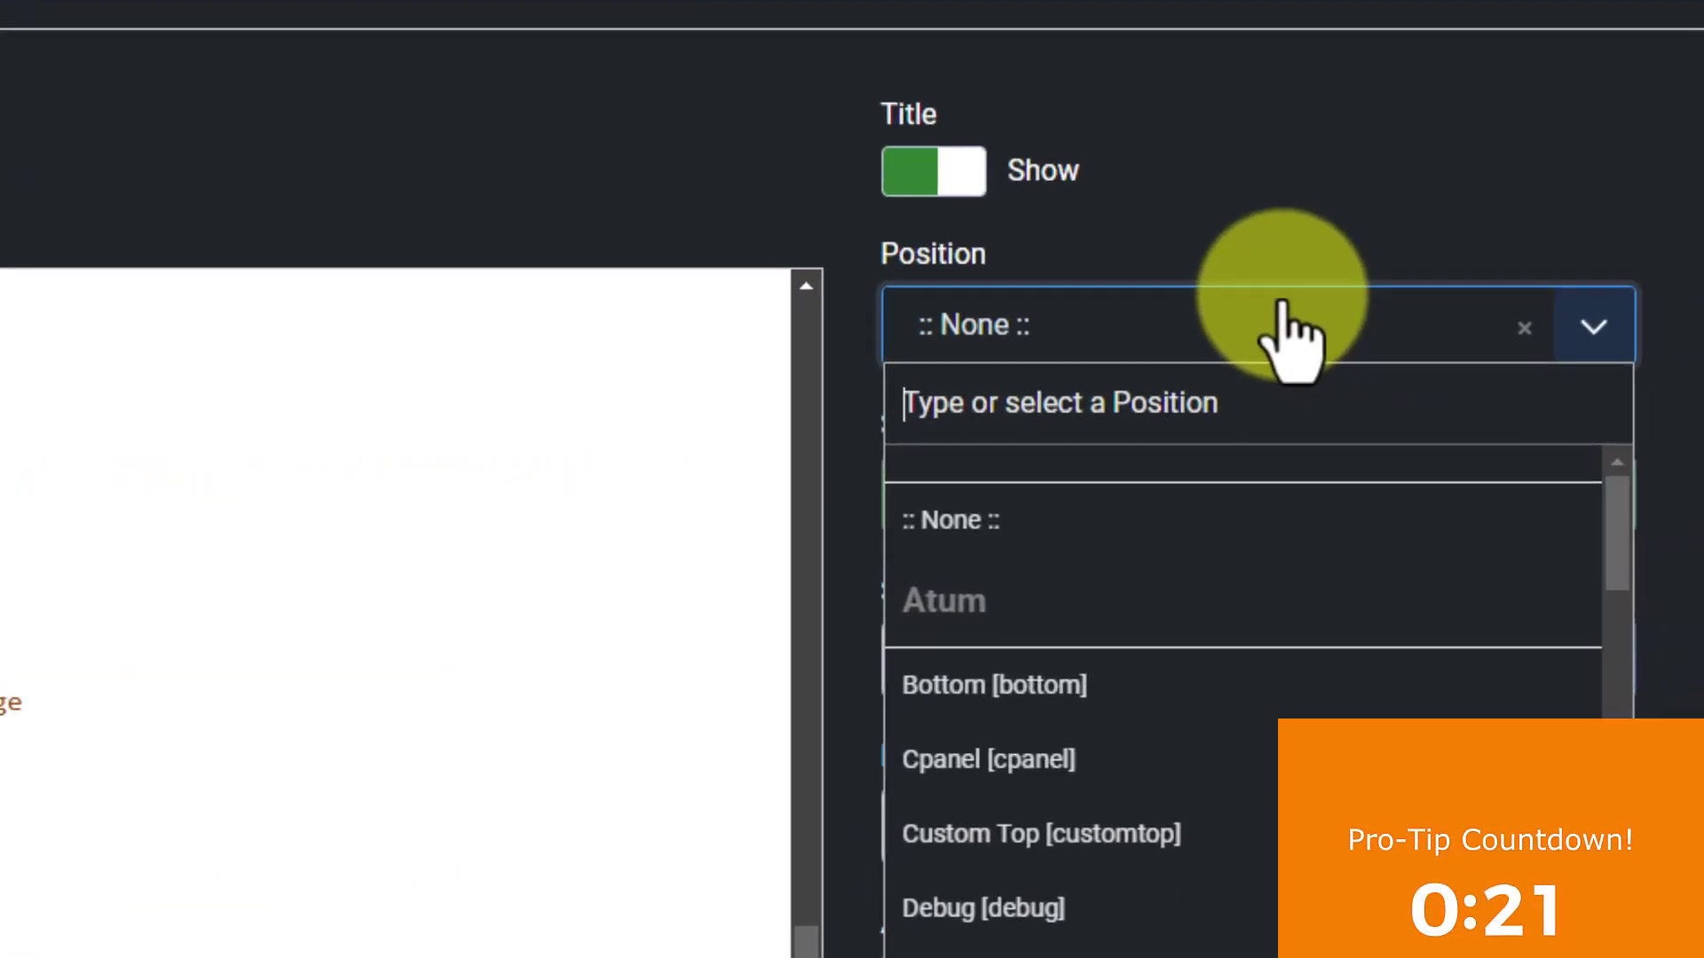
type("status")
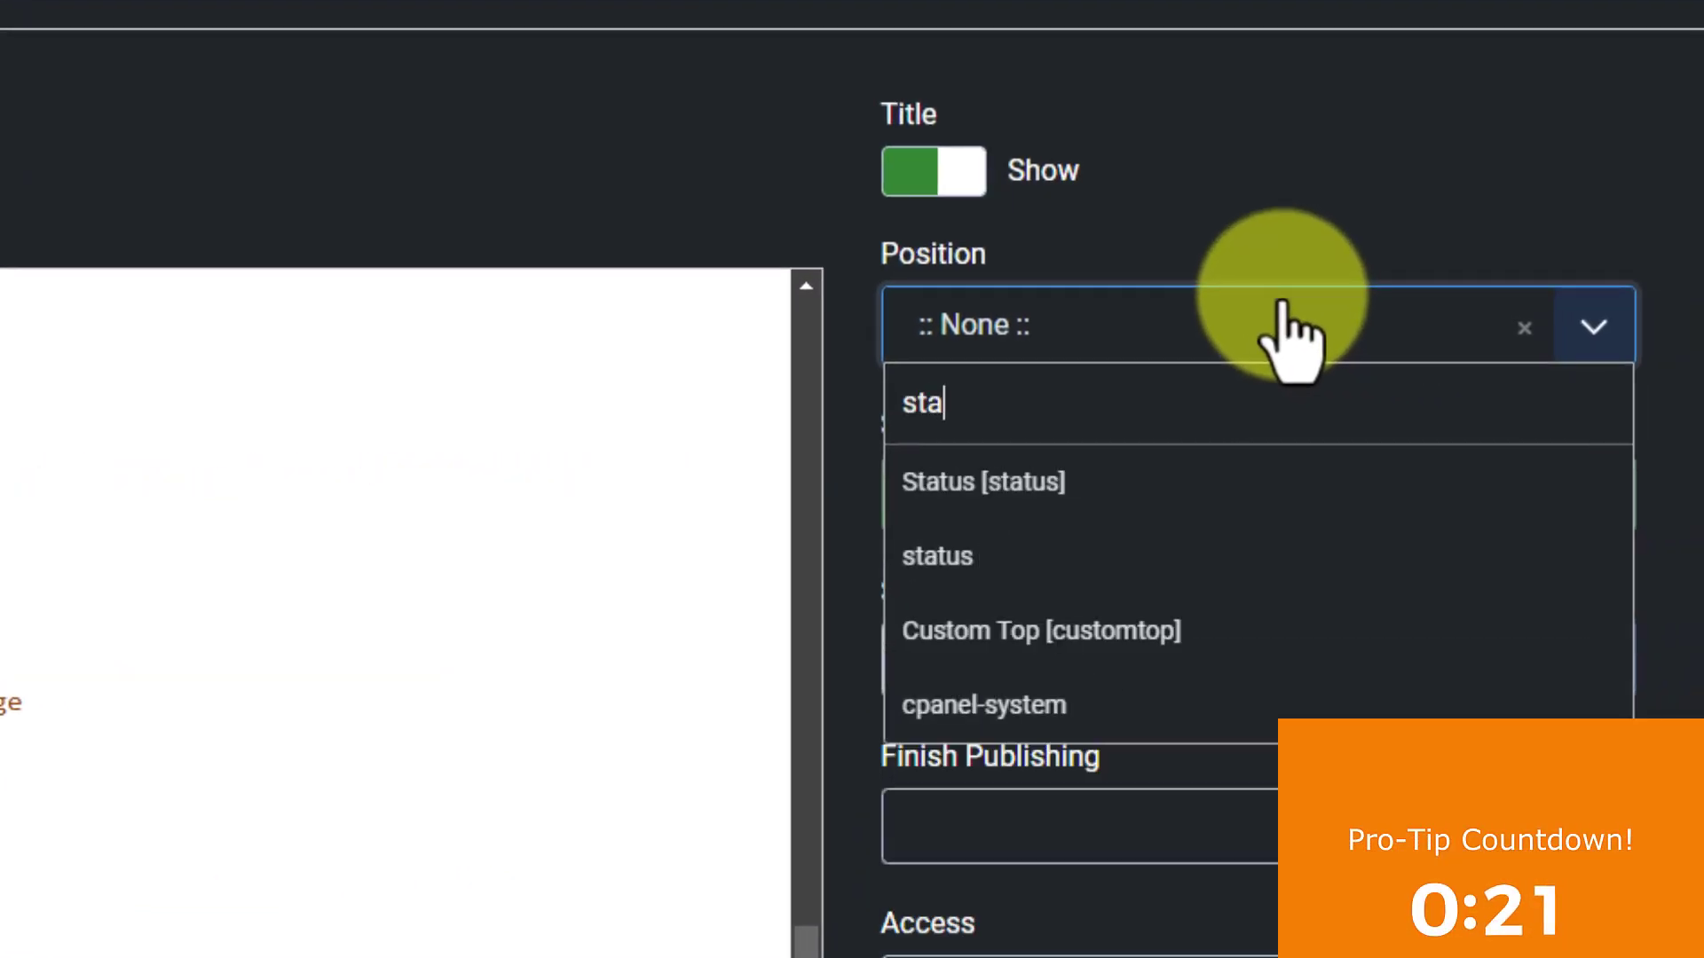
left_click(1087, 484)
scroll(1180, 426, "down", 2)
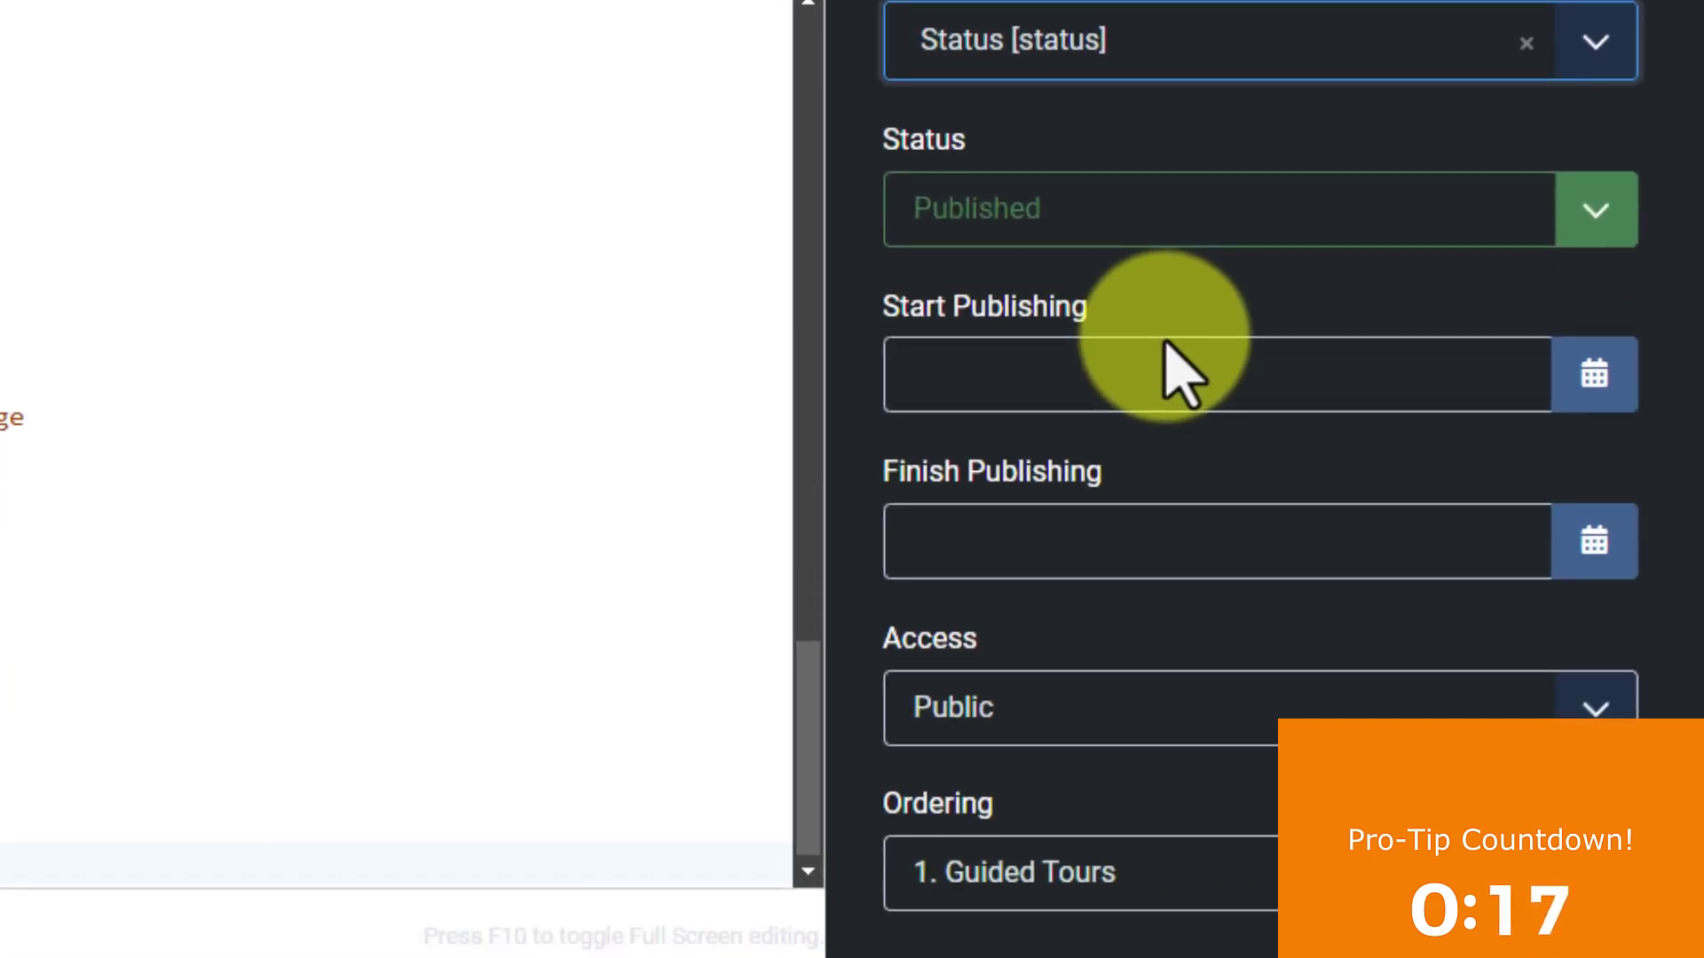
left_click(1015, 706)
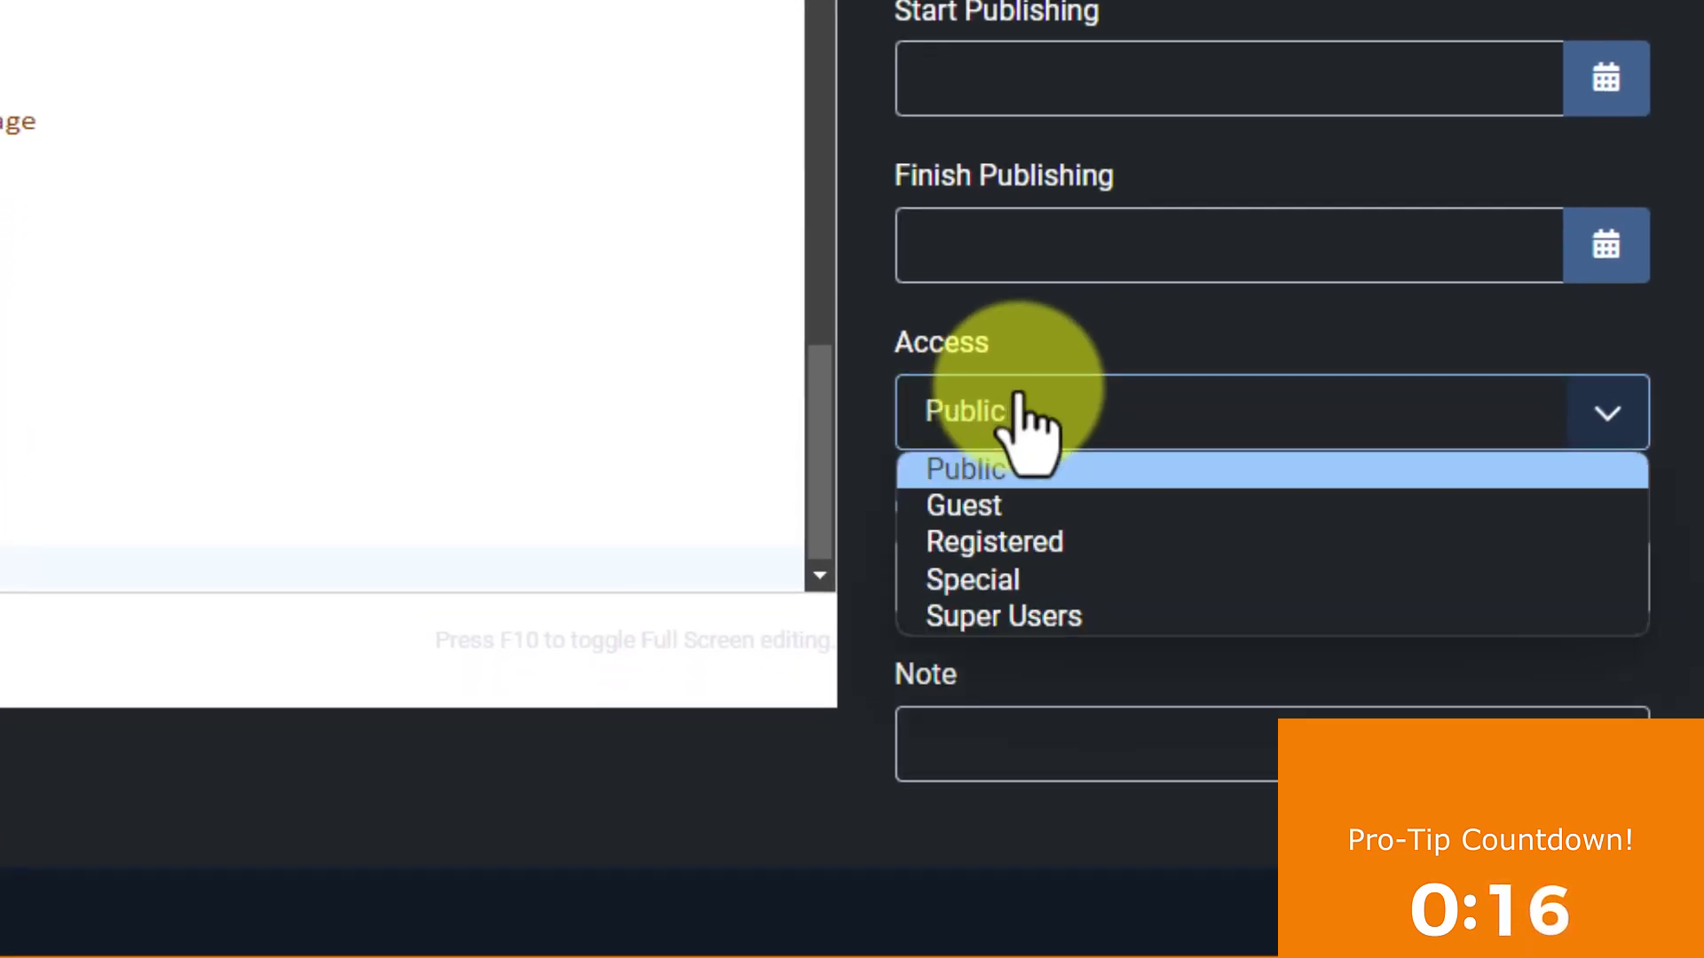
left_click(987, 578)
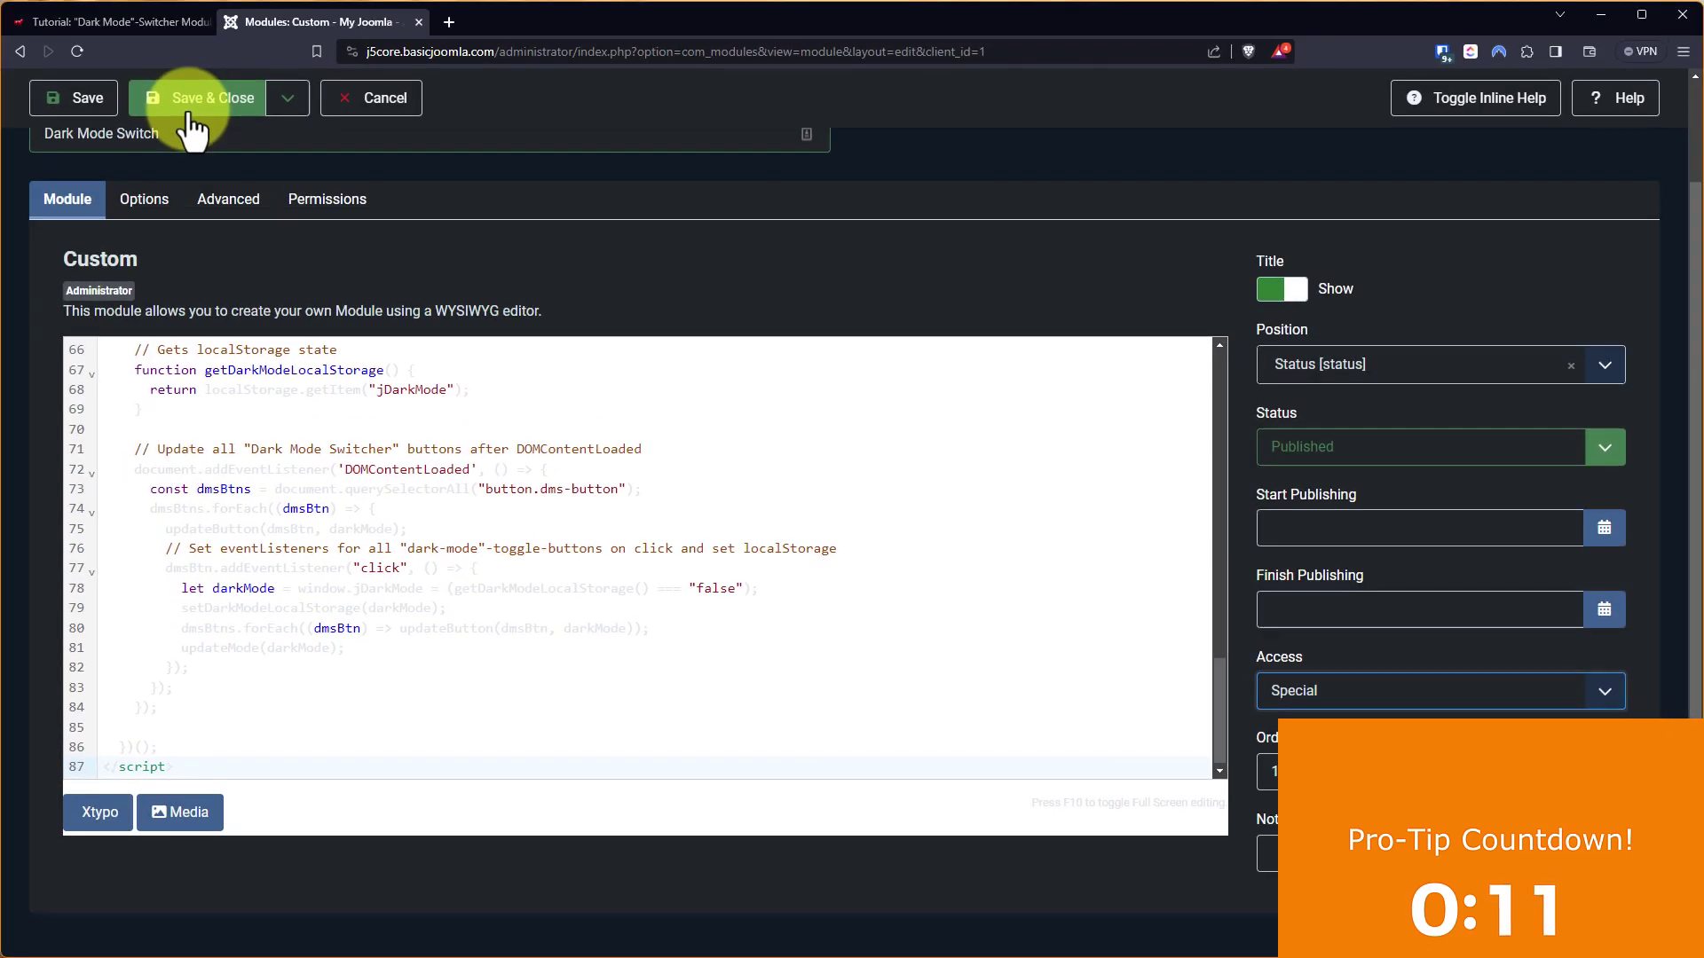
Step: Save the Dark Mode Switch module, then toggle the backend light, dark, and light again
left_click(191, 100)
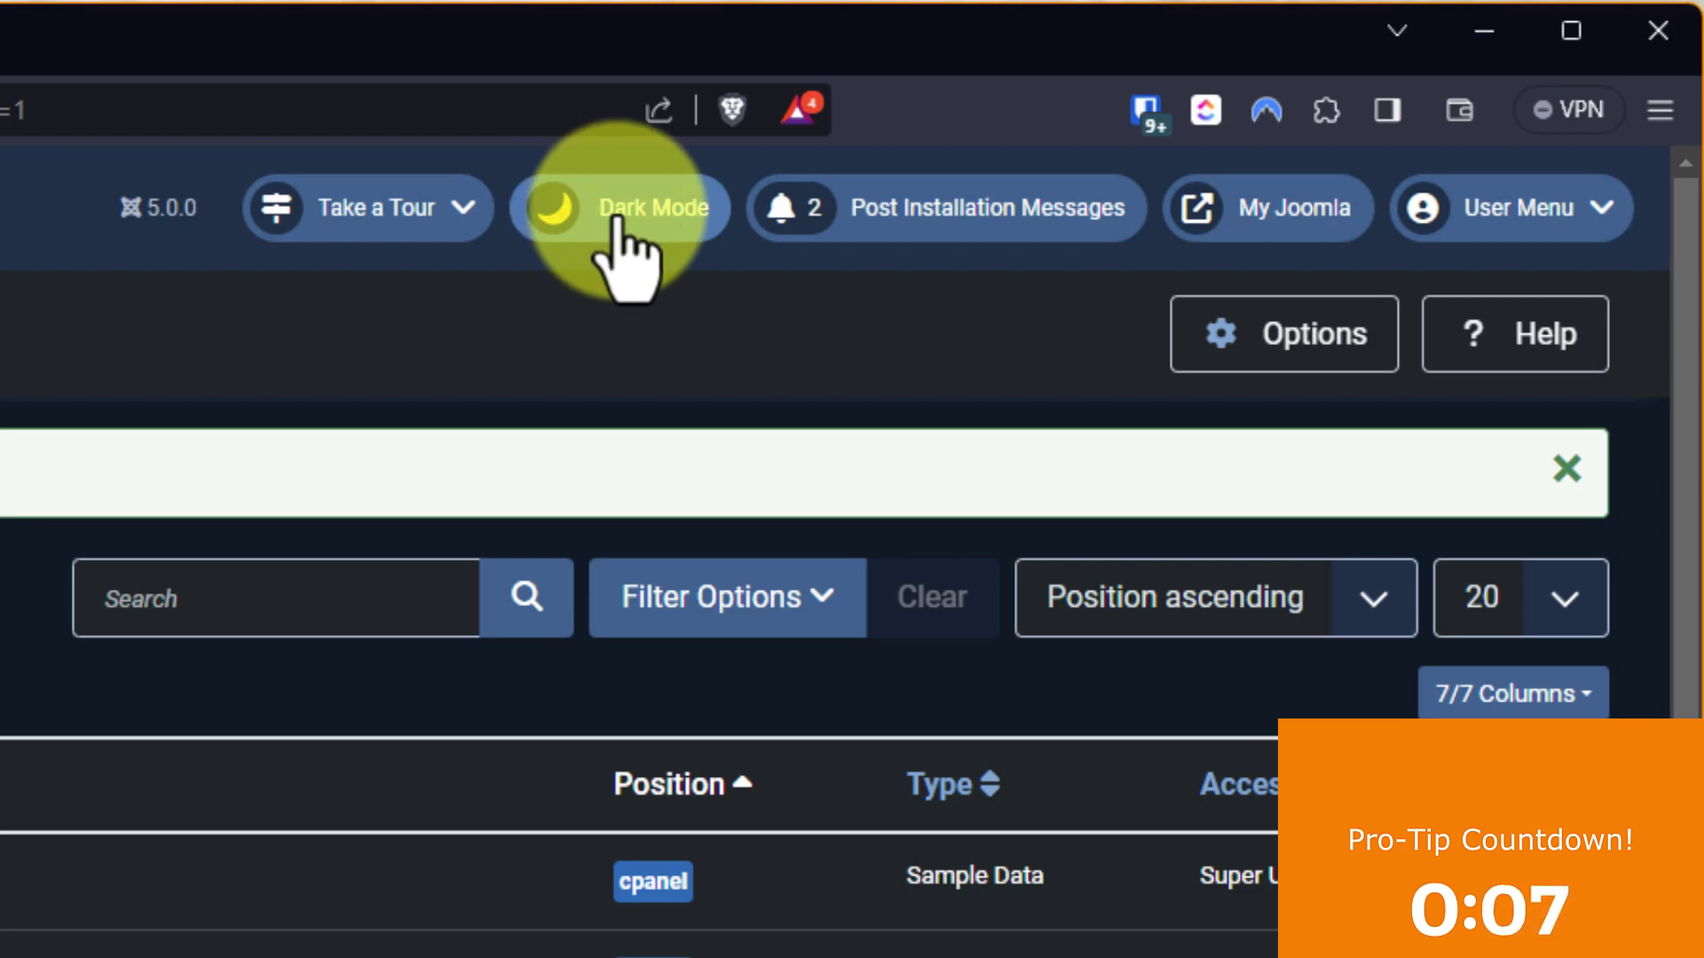
left_click(621, 231)
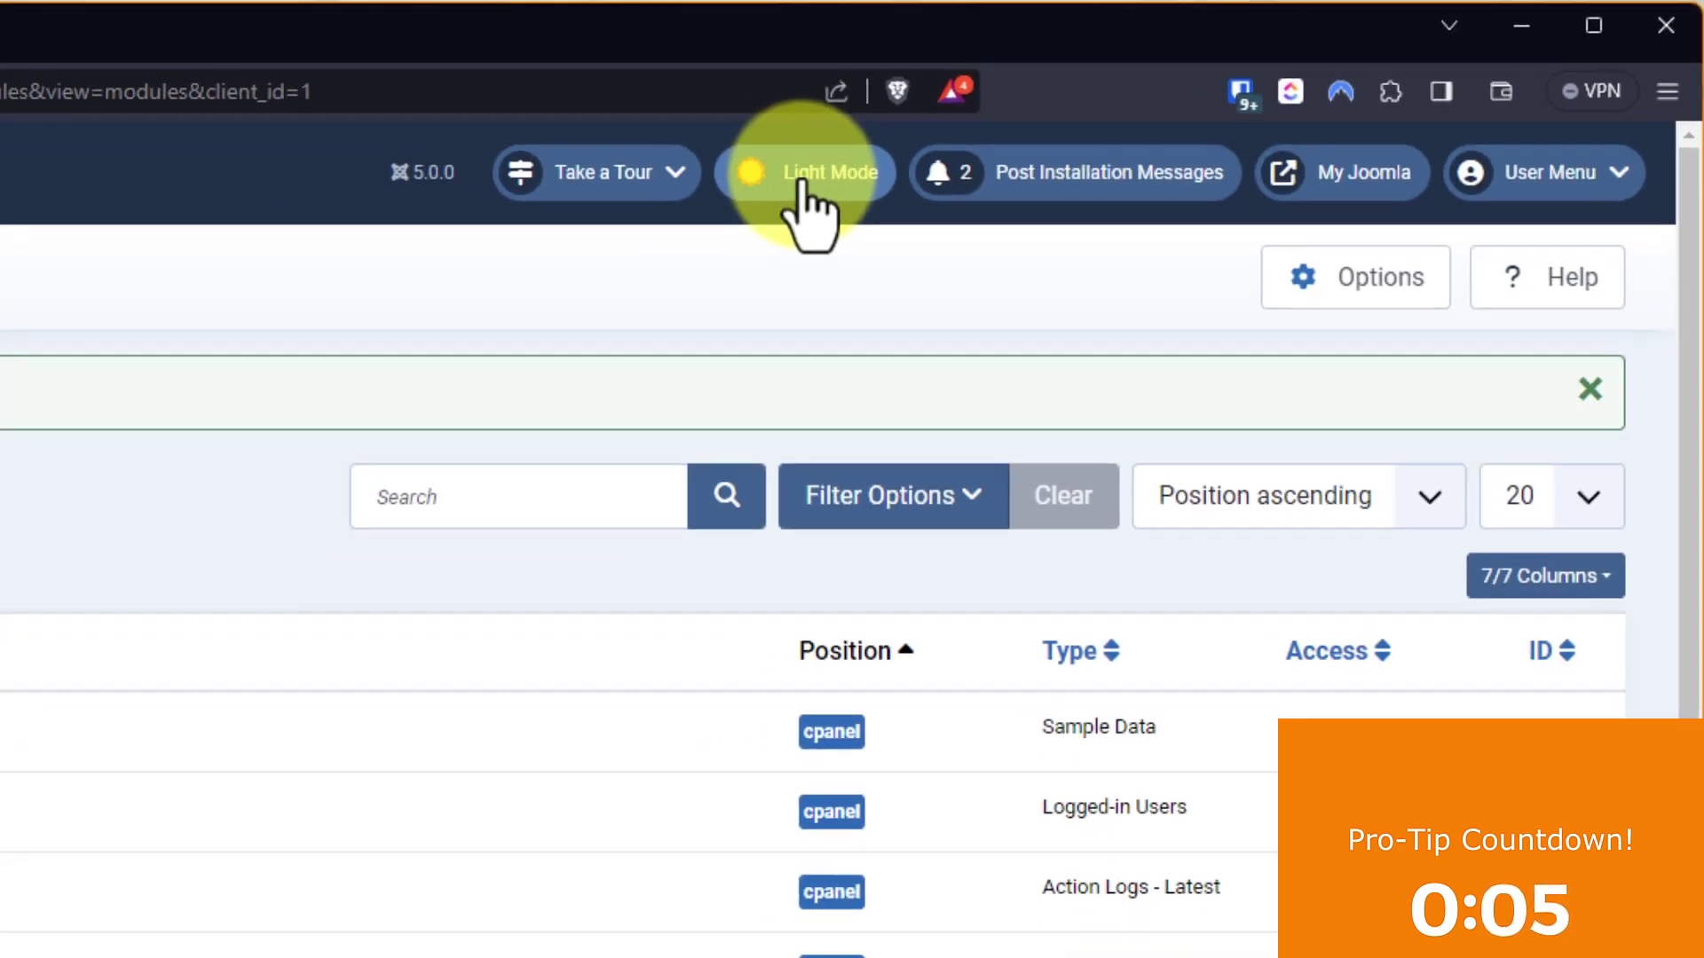
left_click(622, 213)
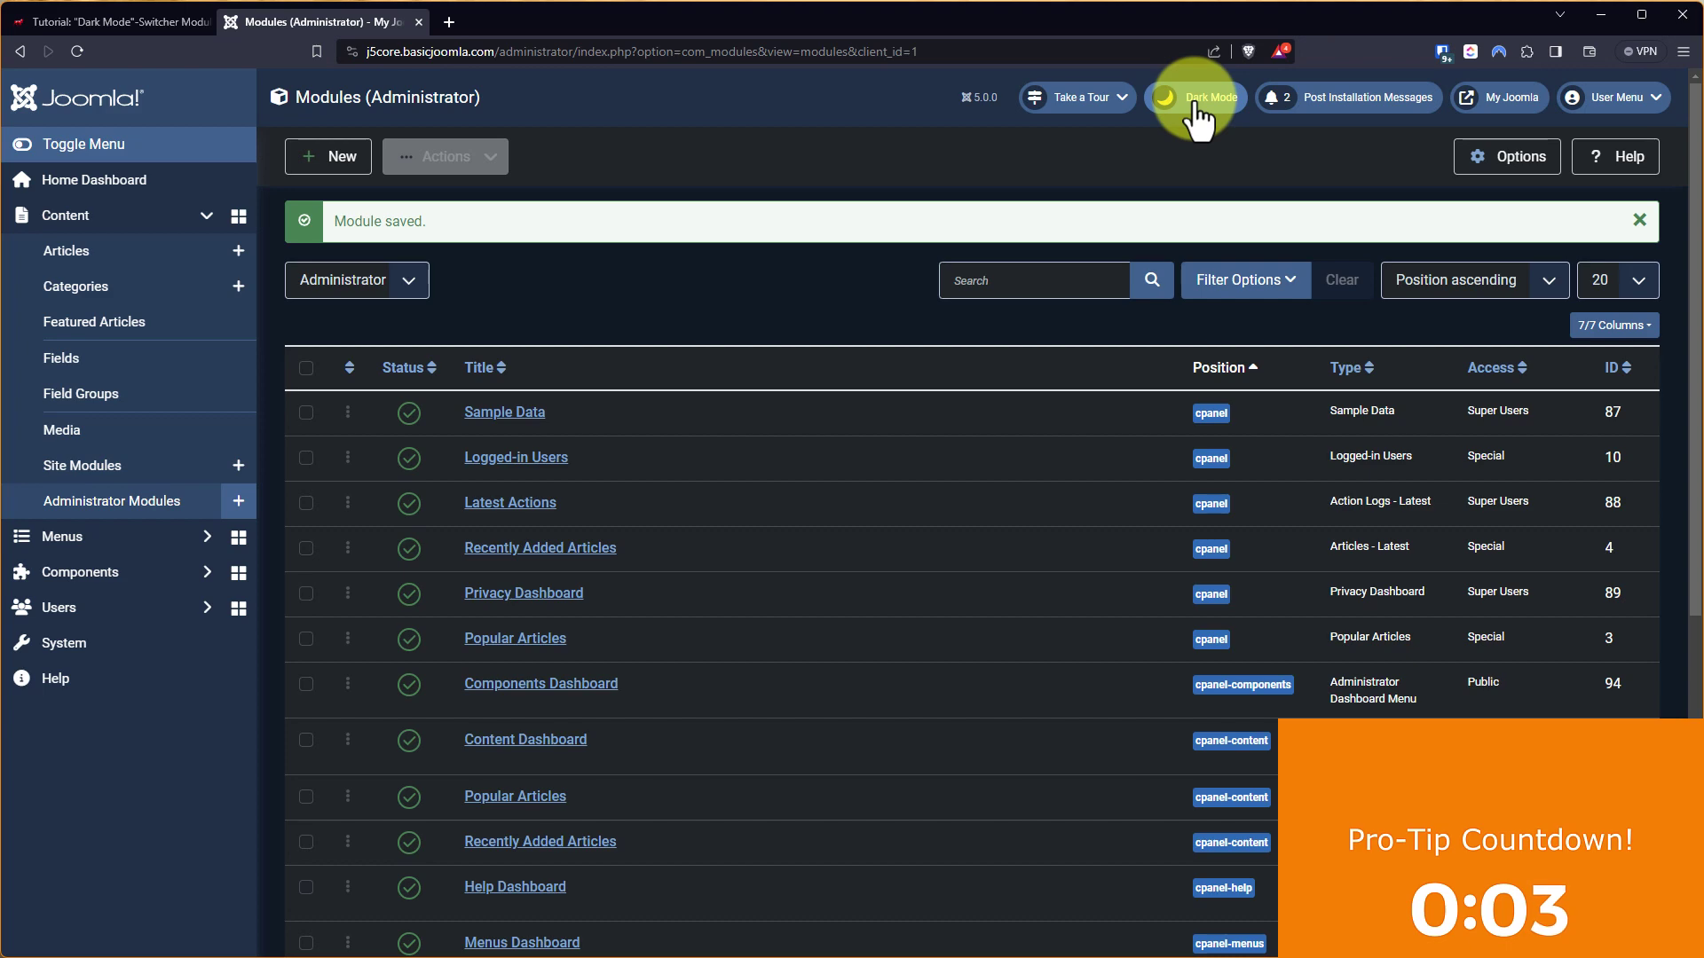
left_click(1200, 115)
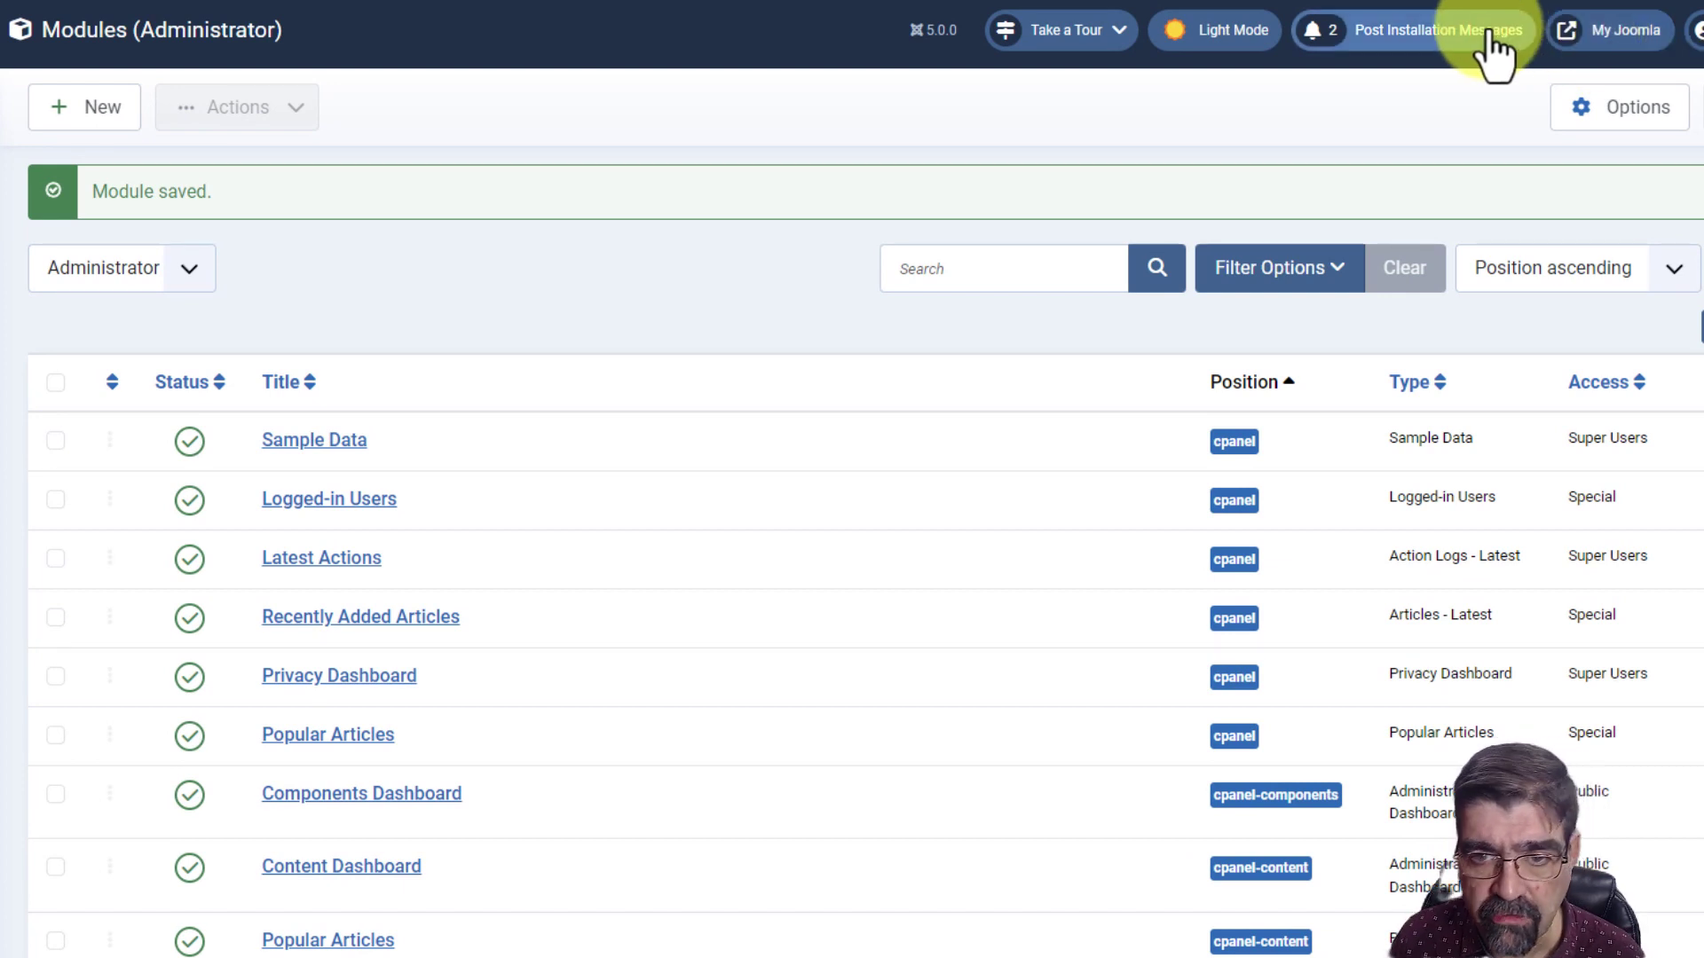
Step: Filter the administrator modules list to the status position and sort it by ordering
left_click(1318, 270)
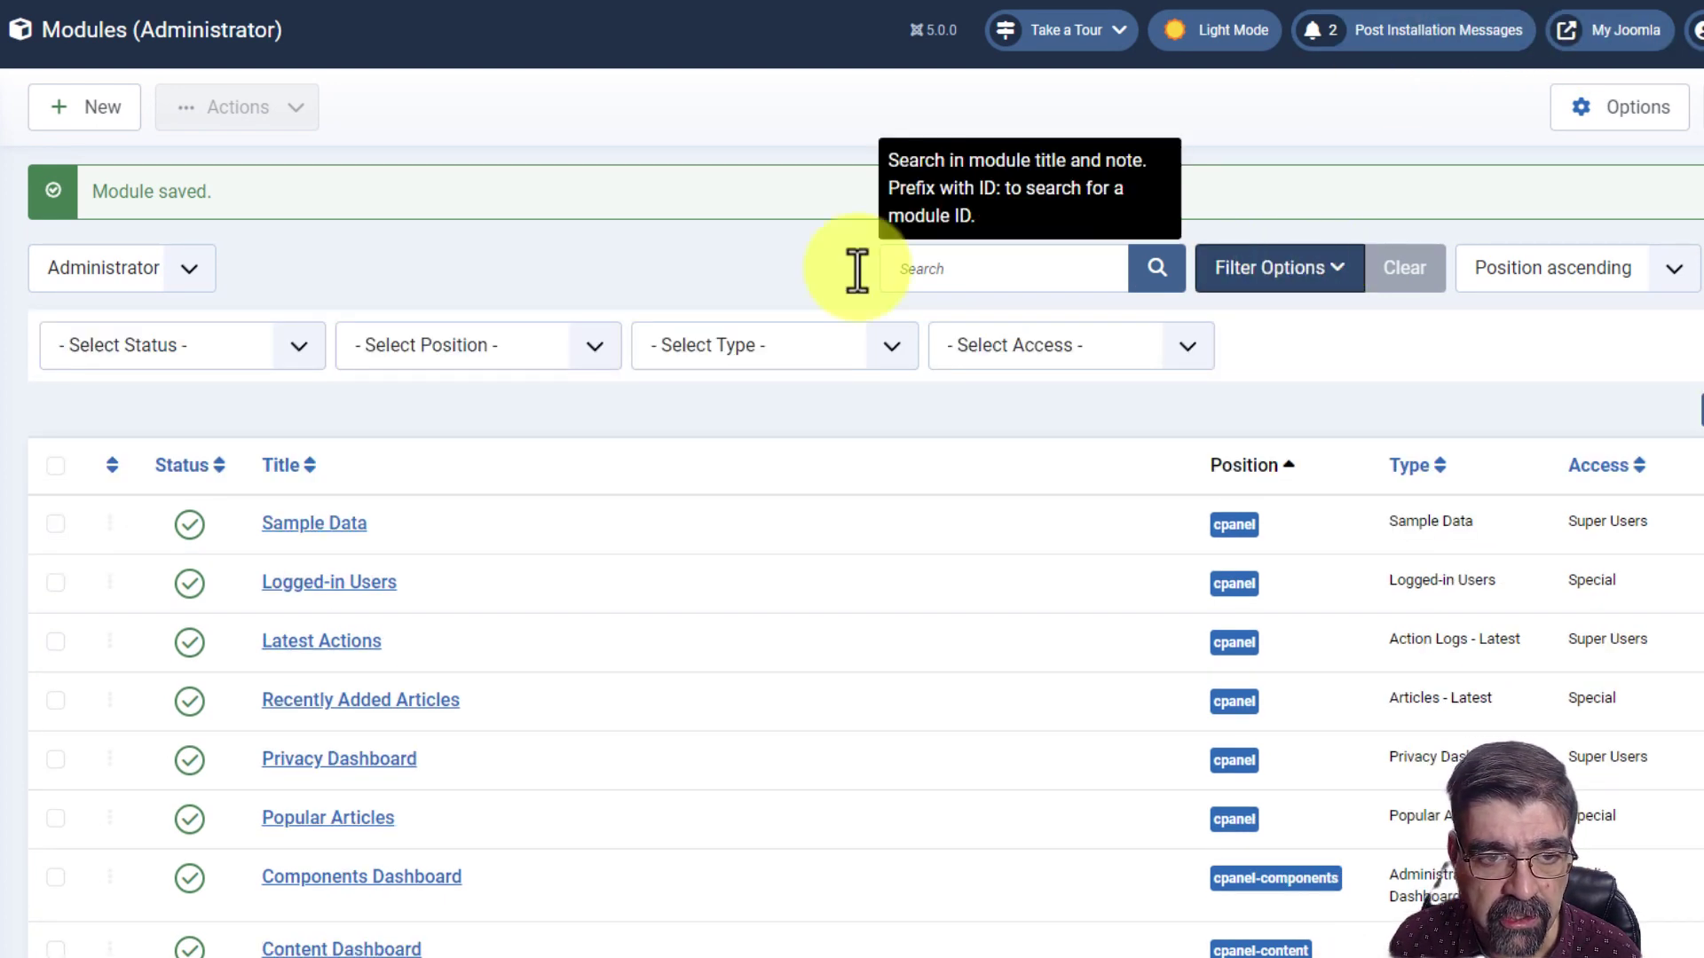
left_click(476, 350)
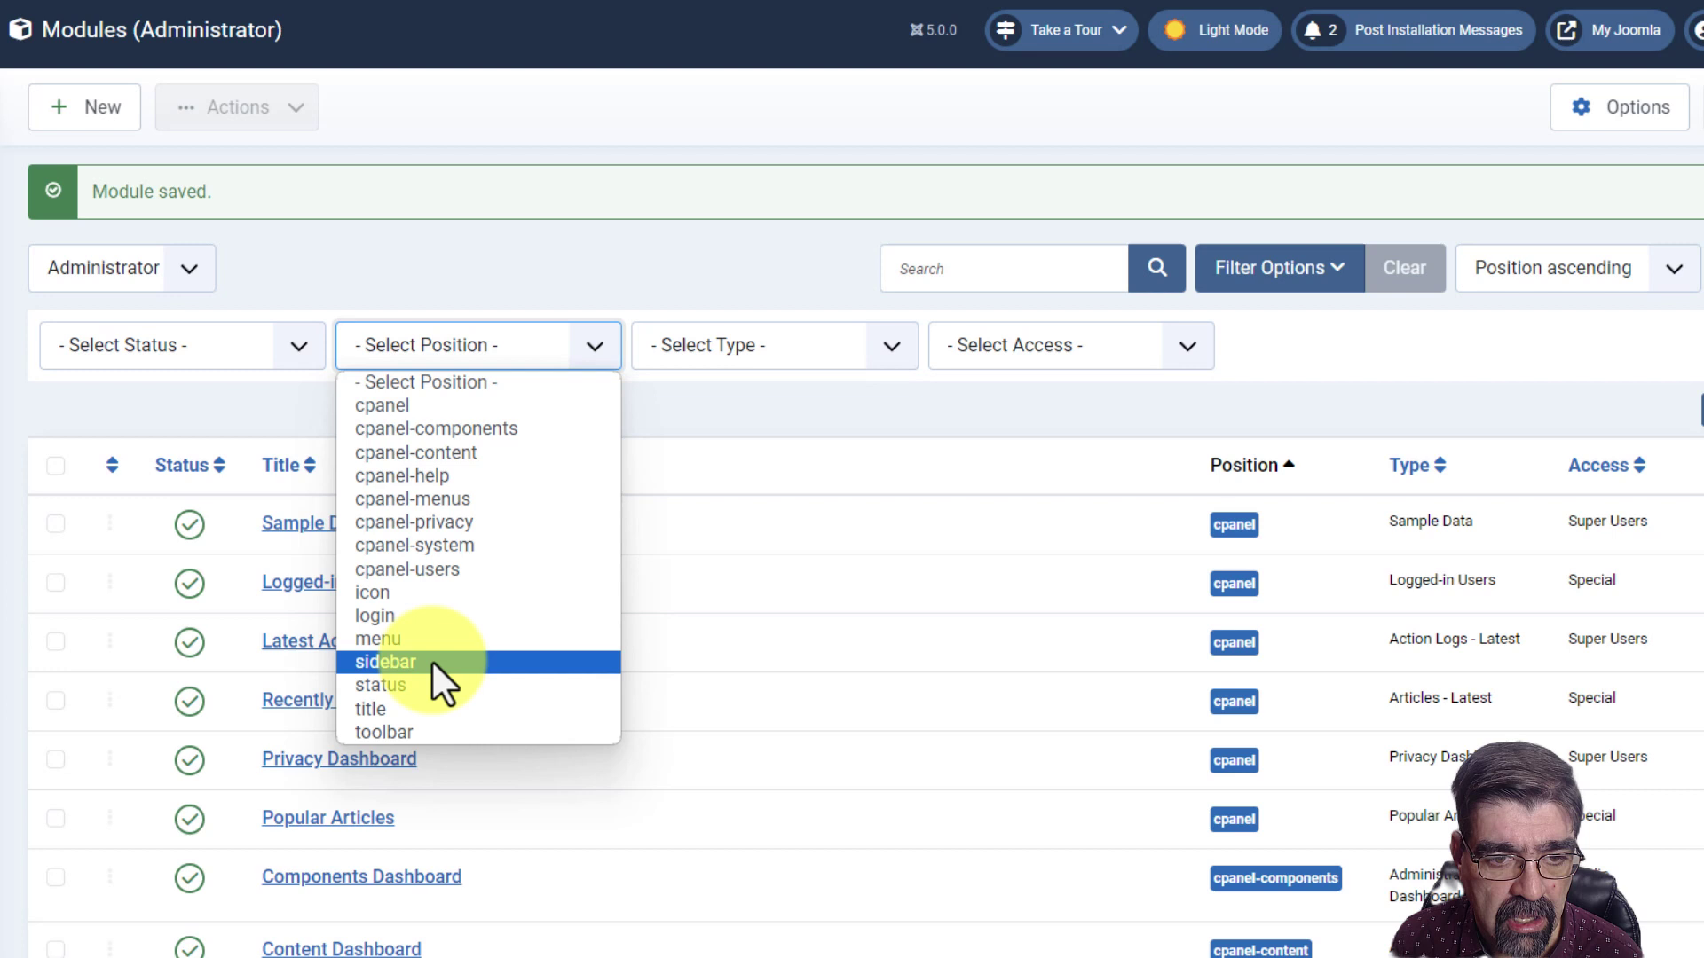
left_click(433, 687)
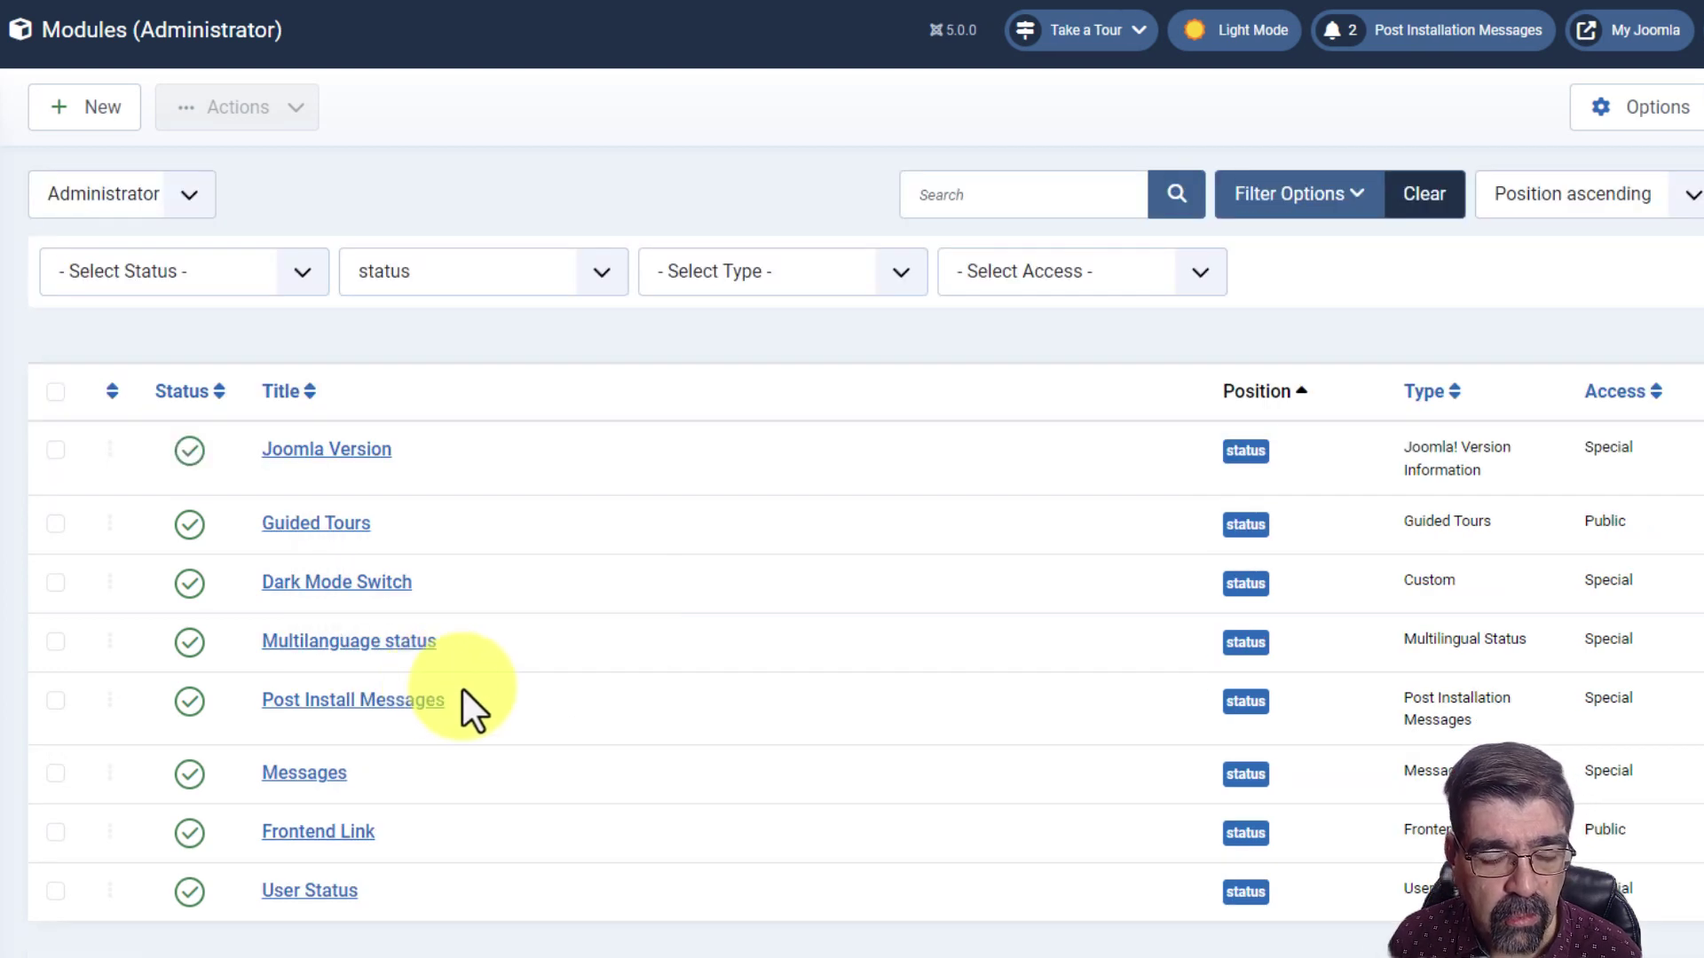
left_click(111, 392)
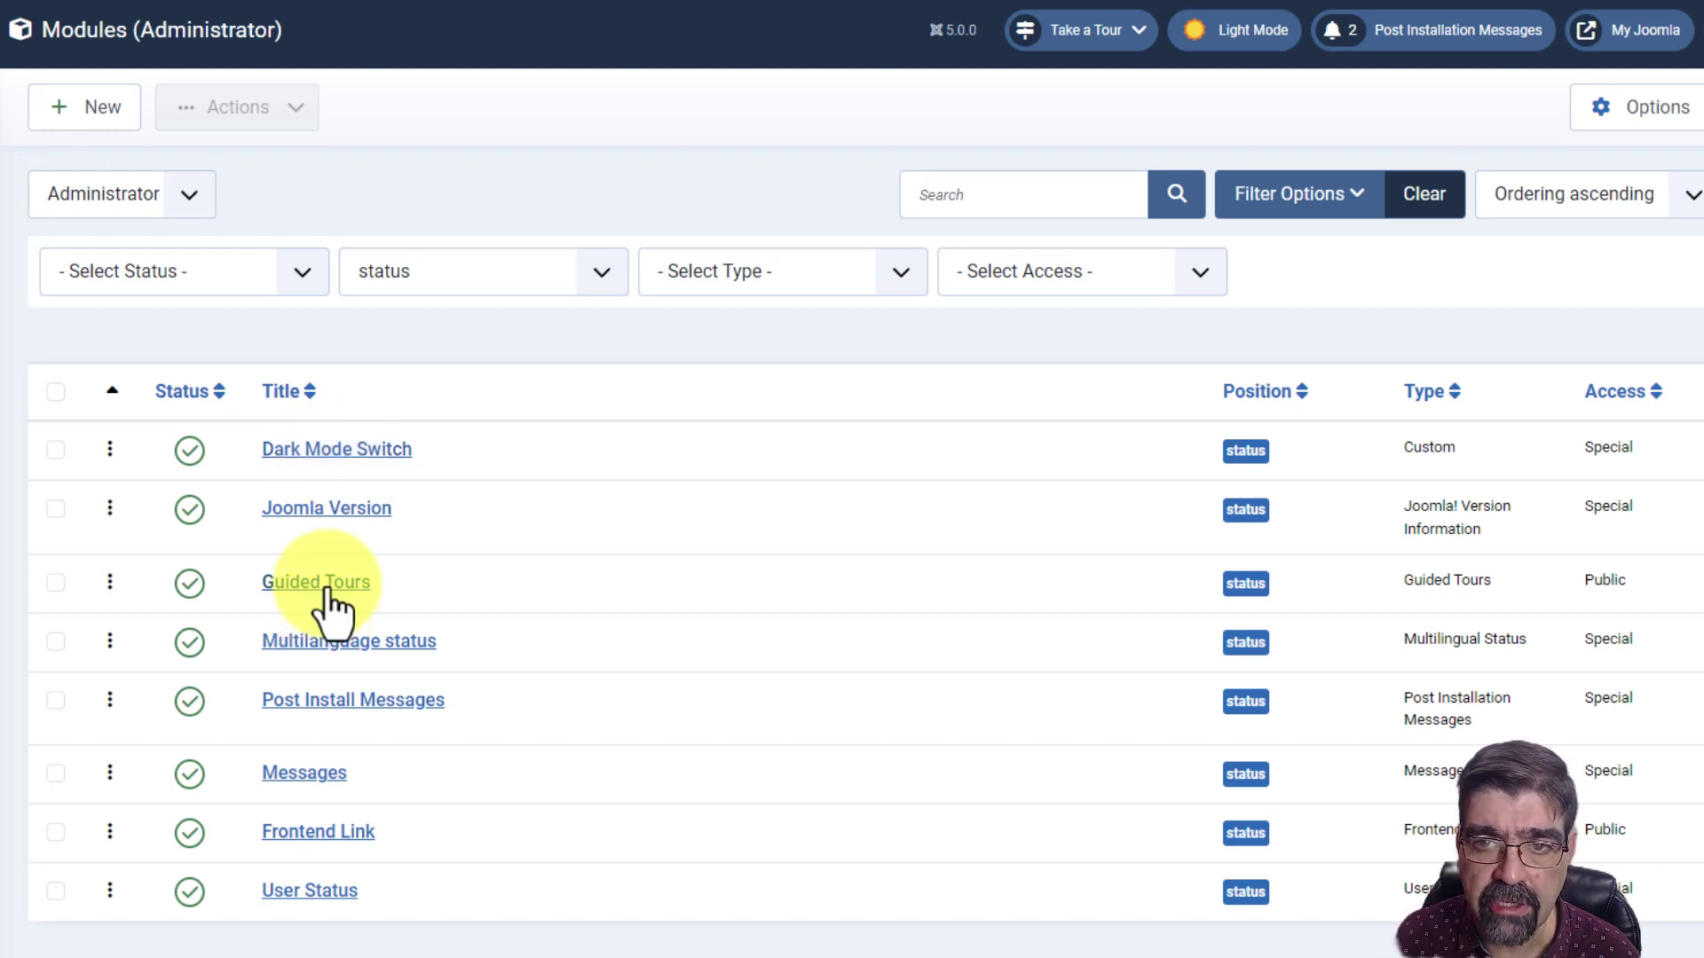
Step: Drag Dark Mode Switch to the top of the status ordering, reloading to verify the order
left_click_drag(111, 524, 120, 442)
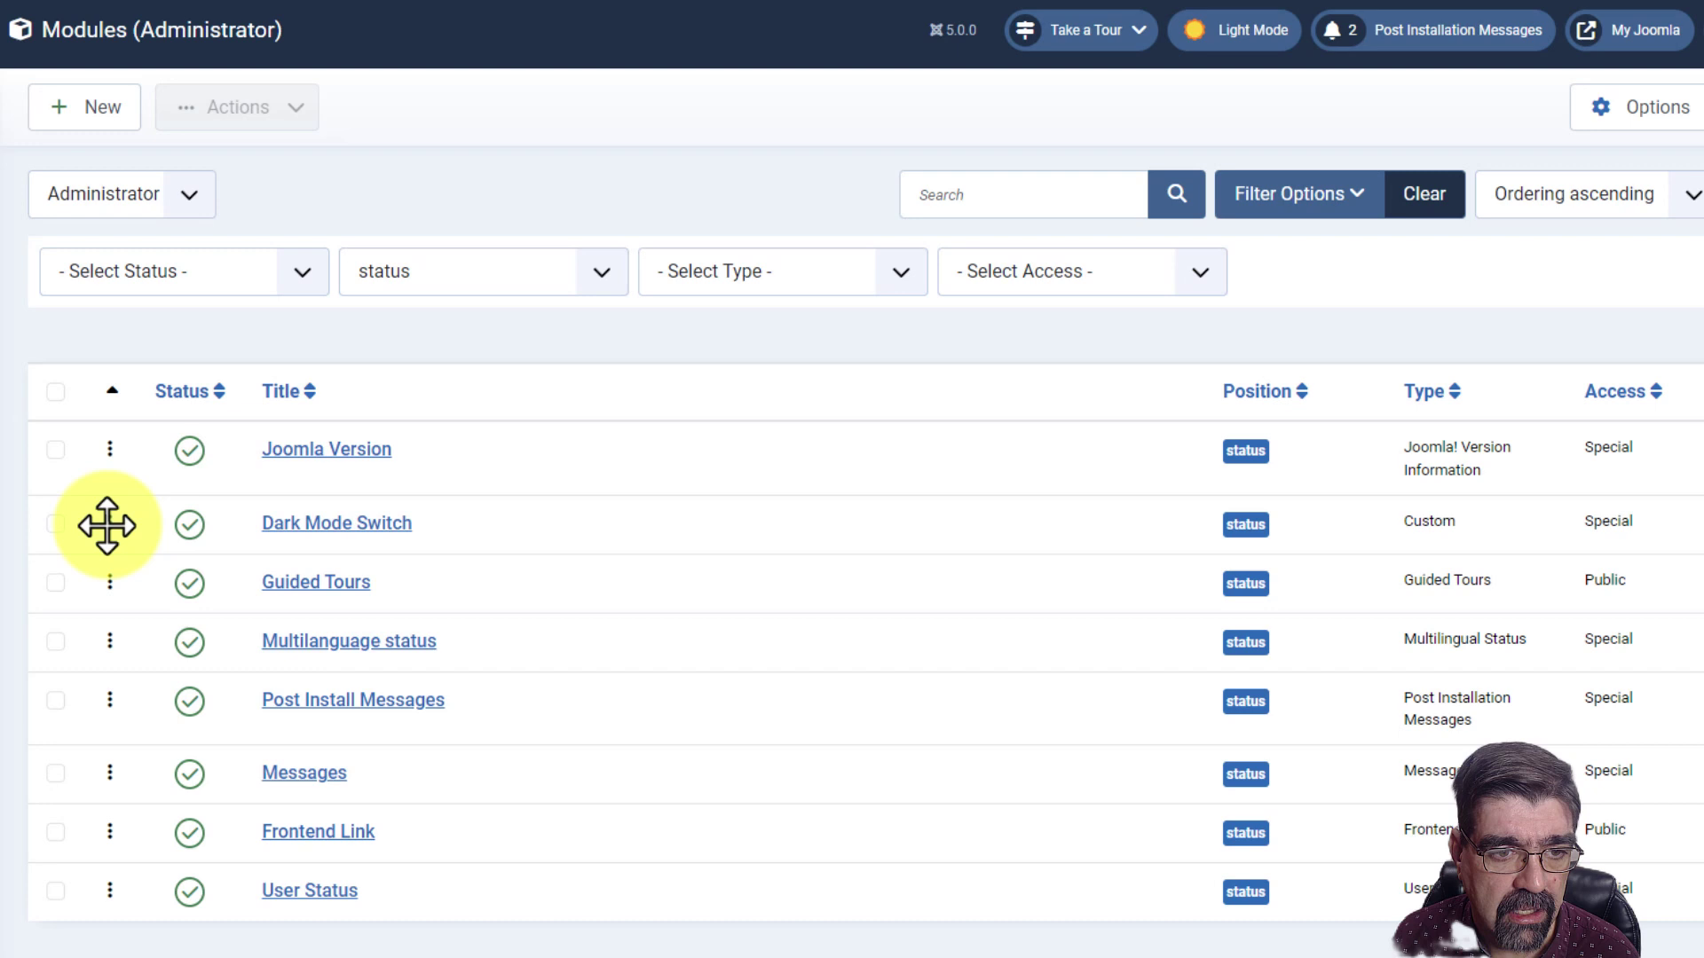
left_click_drag(114, 525, 119, 455)
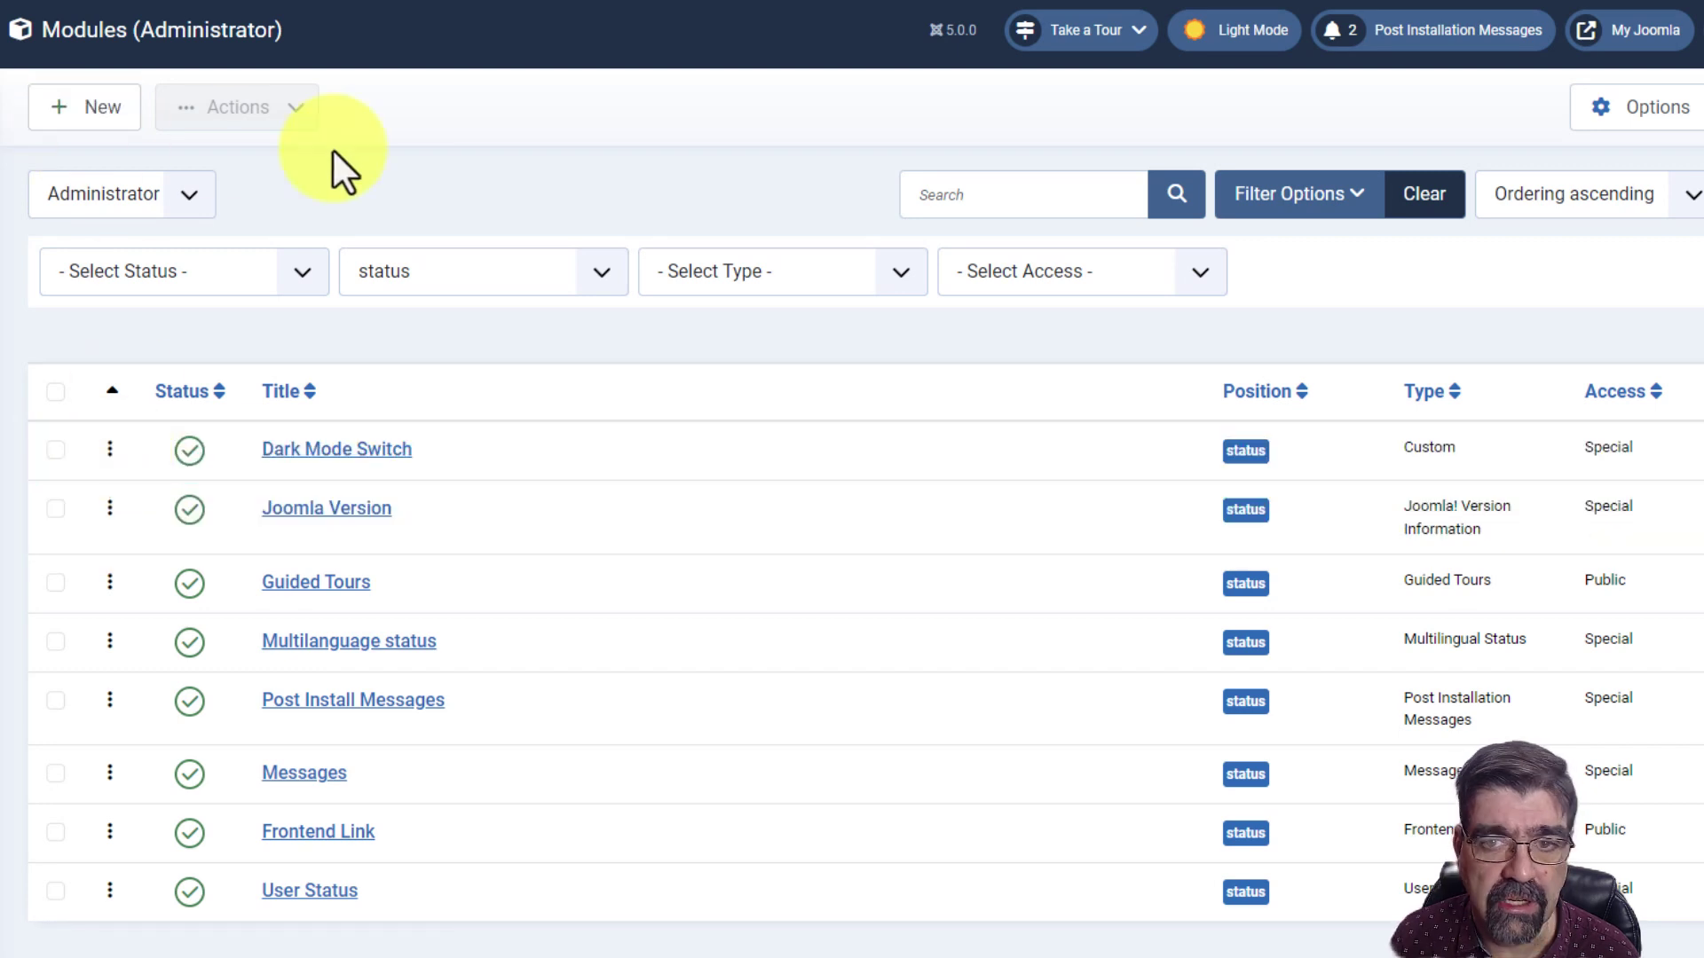
key("F5")
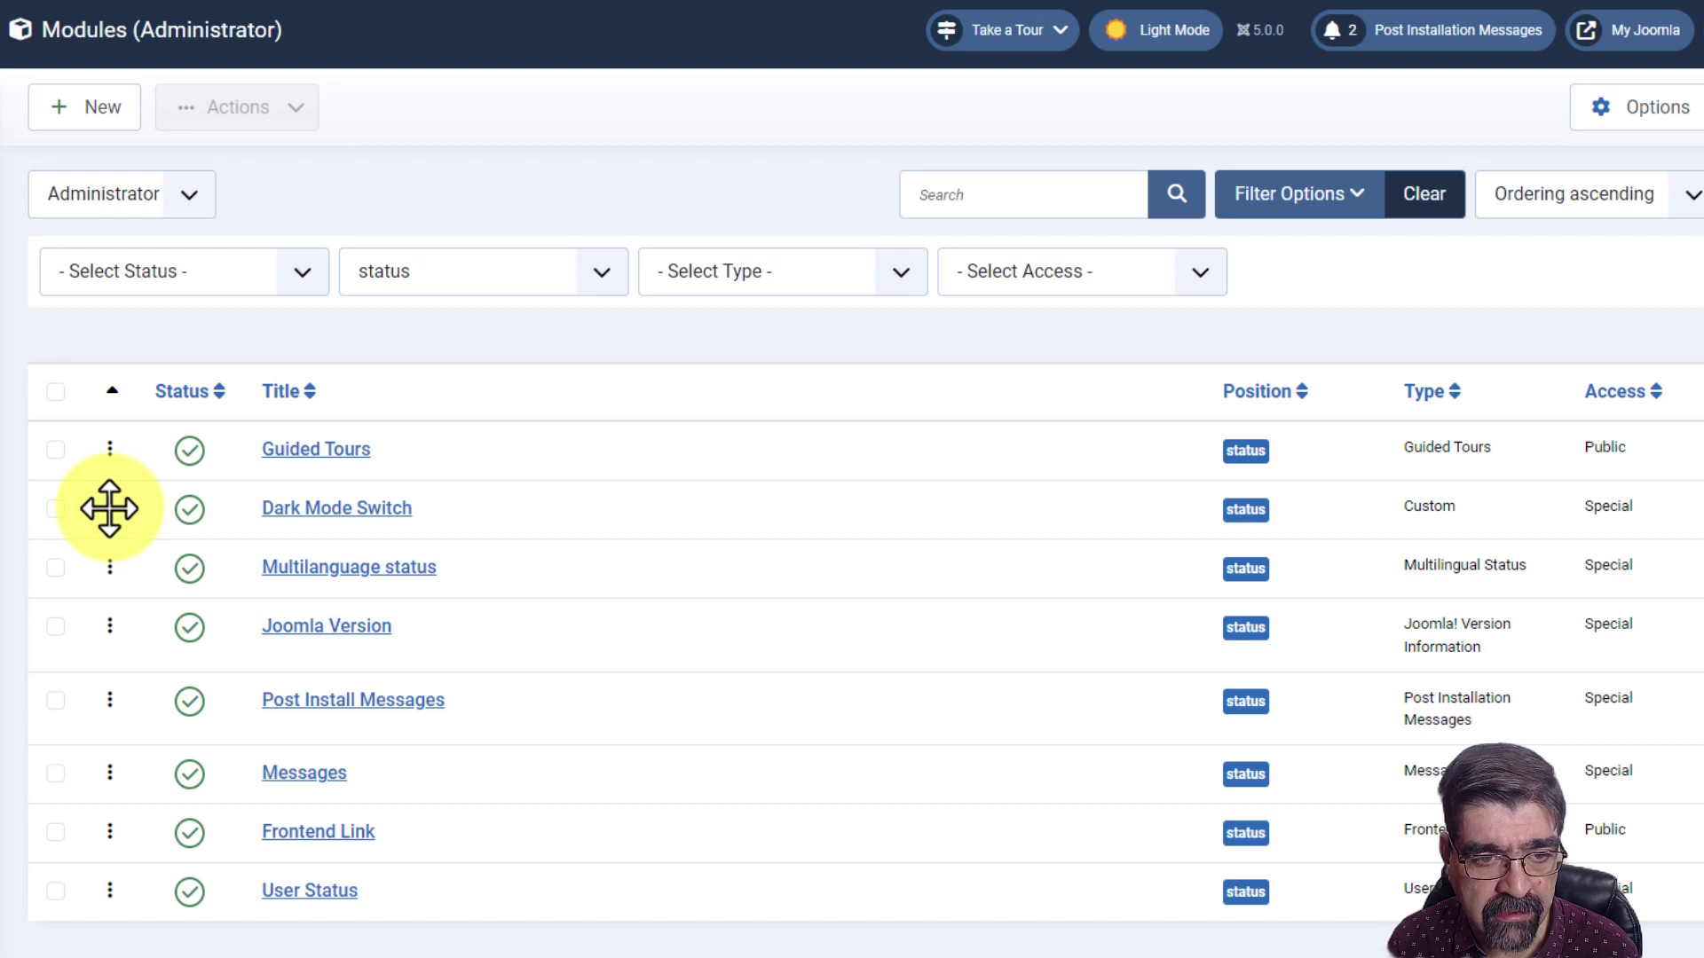
left_click_drag(110, 509, 104, 440)
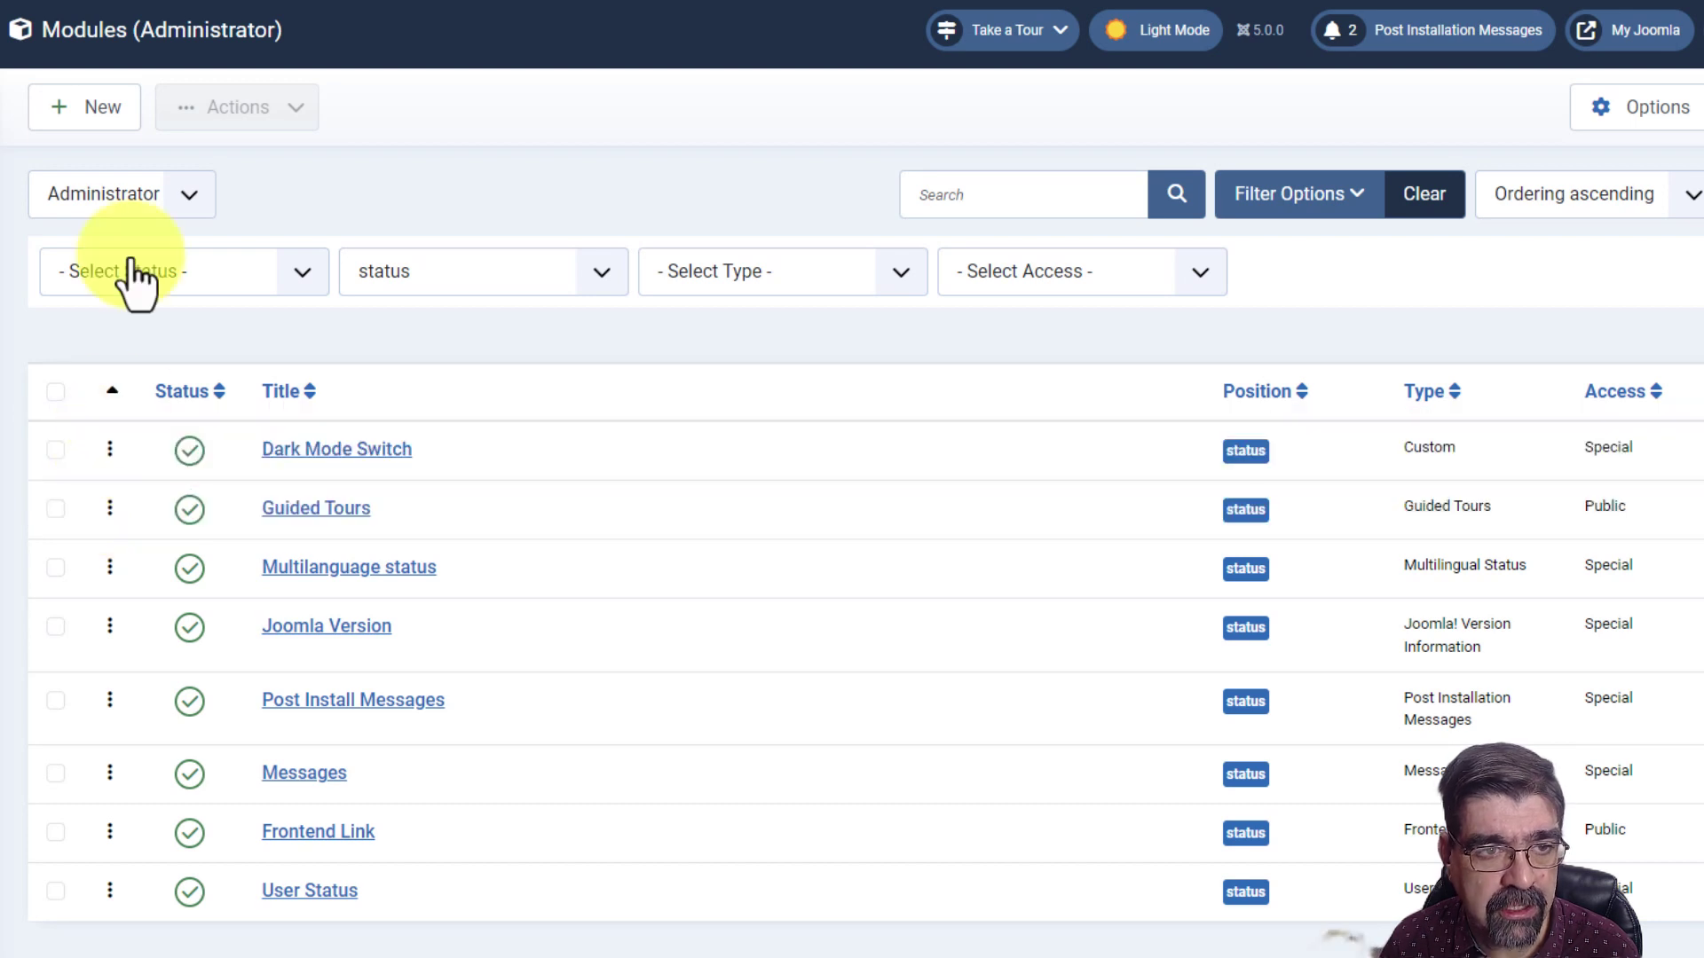
Step: Reload the modules page, confirm the resubmission, and switch the backend to dark mode
key("F5")
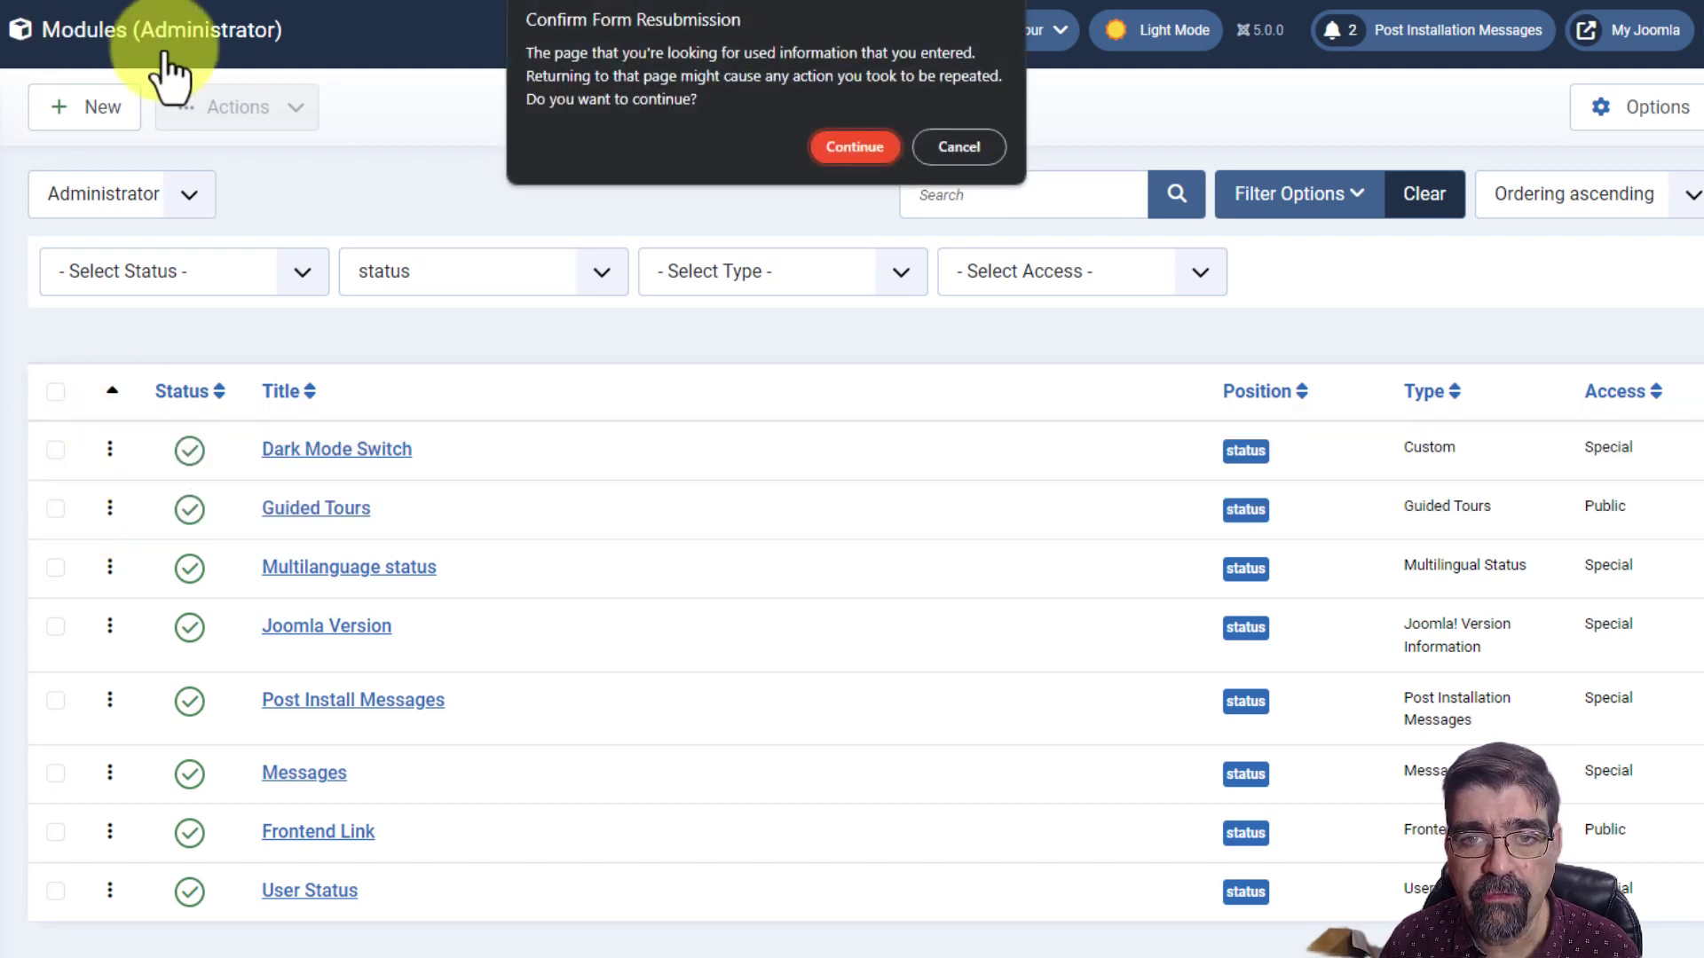
left_click(850, 142)
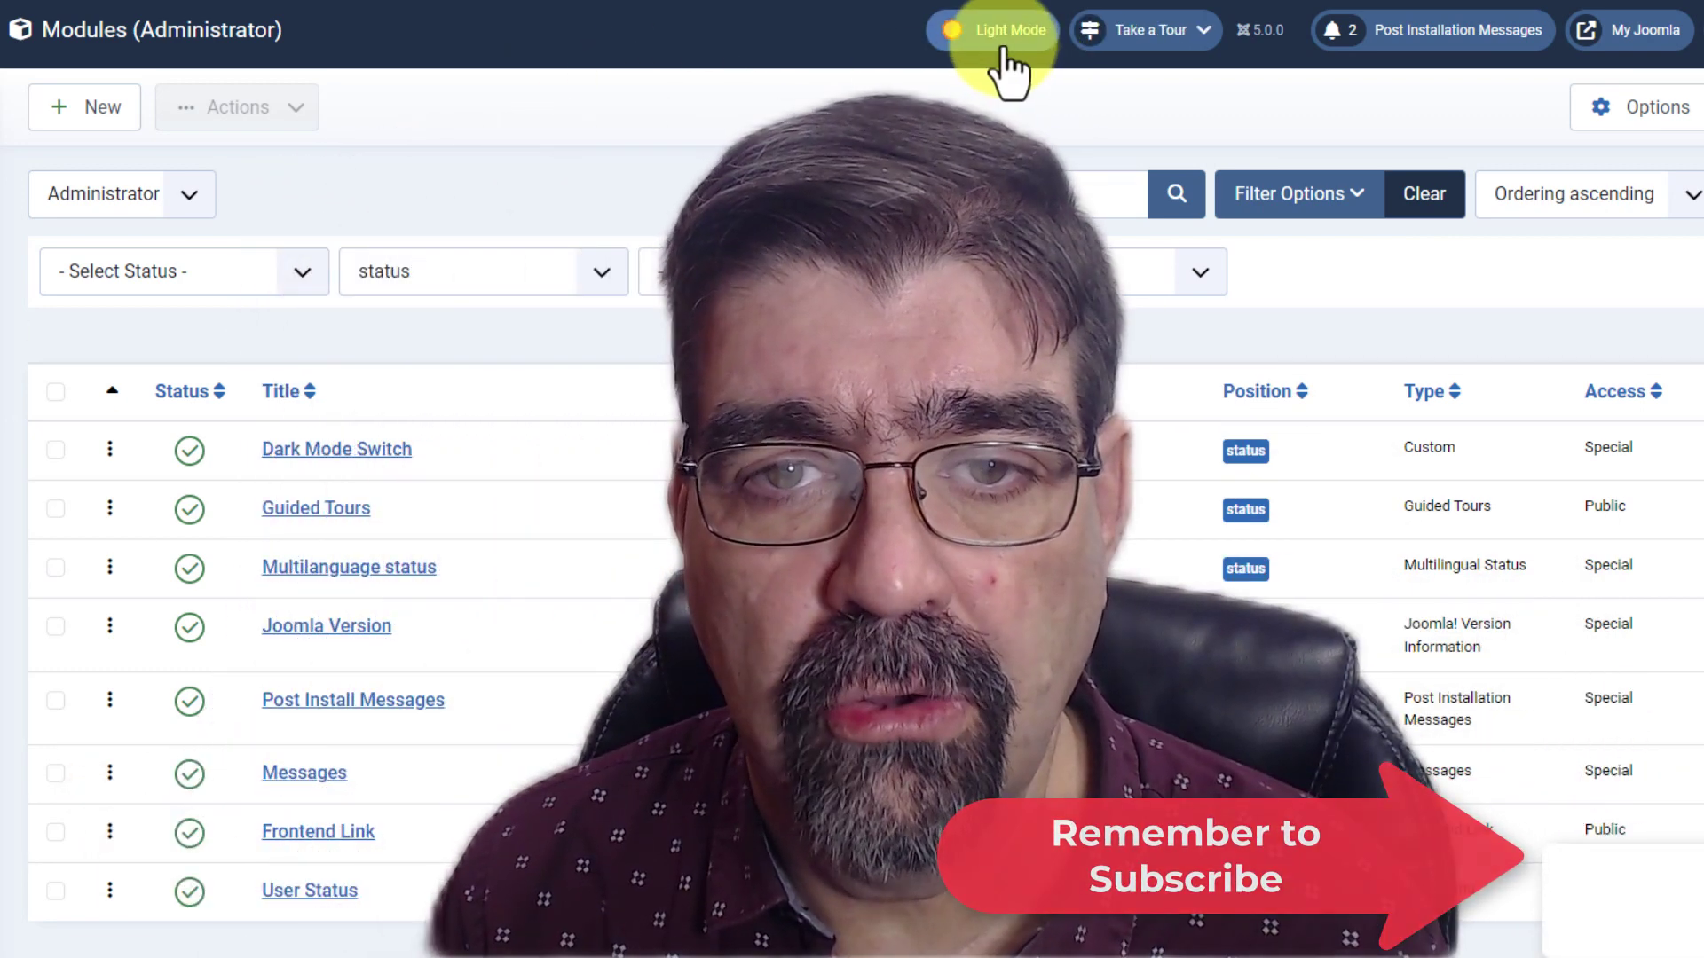
left_click(999, 51)
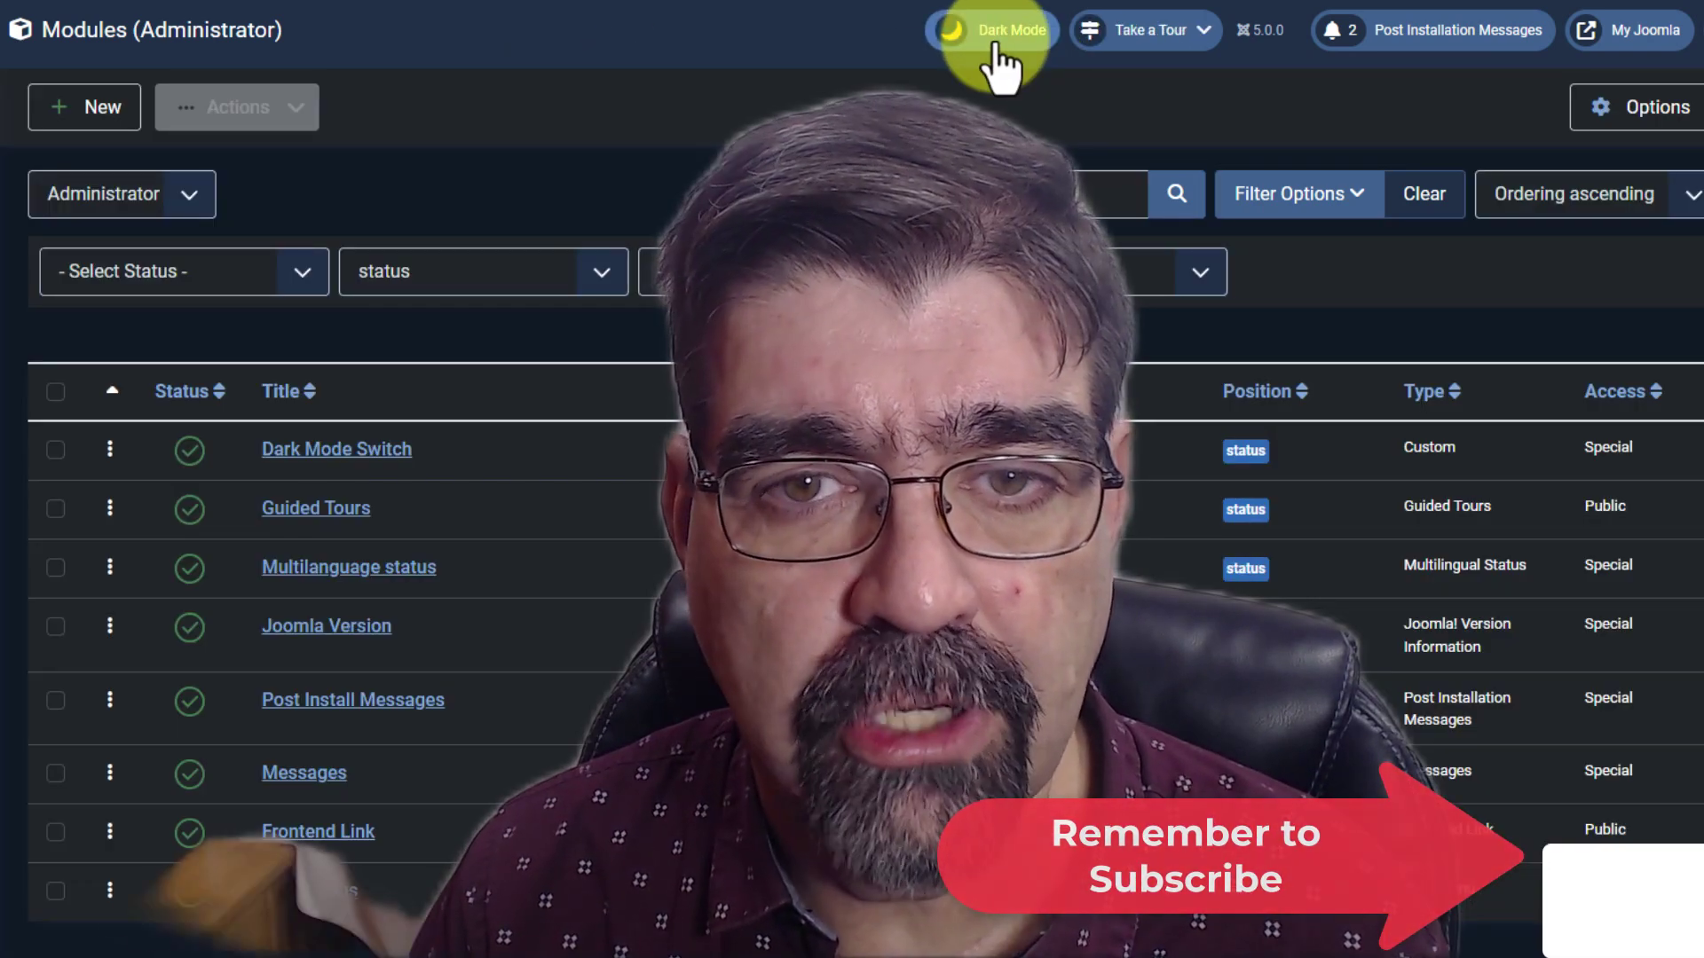